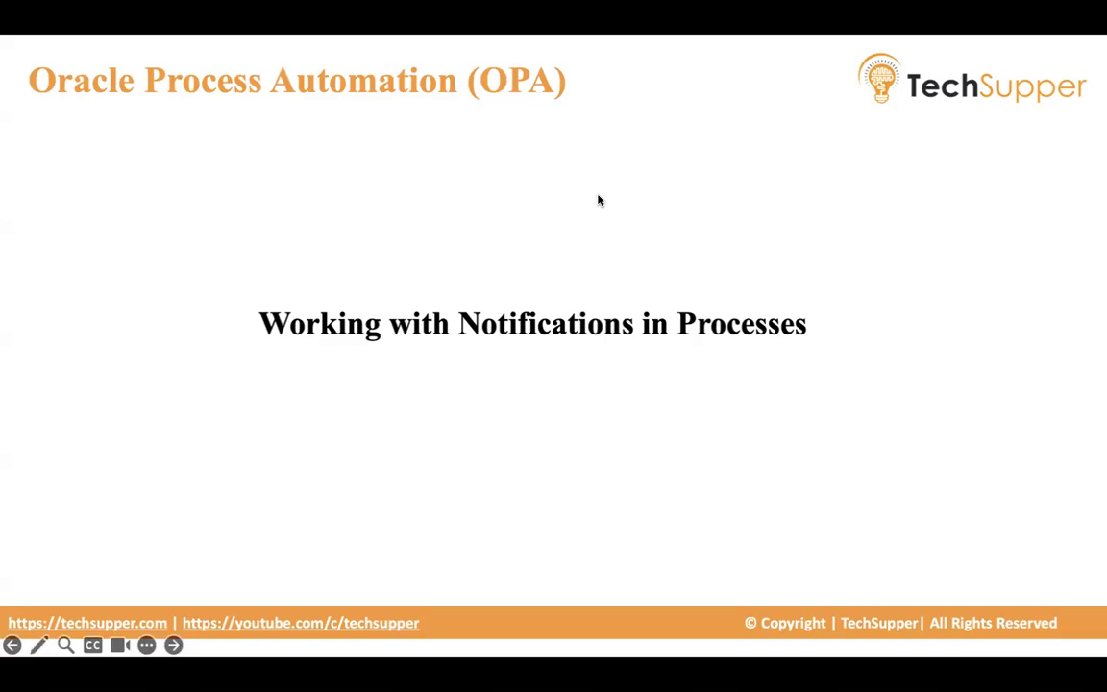
# Advance the slideshow from the OPA title slide to the Agenda slide
pyautogui.click(598, 199)
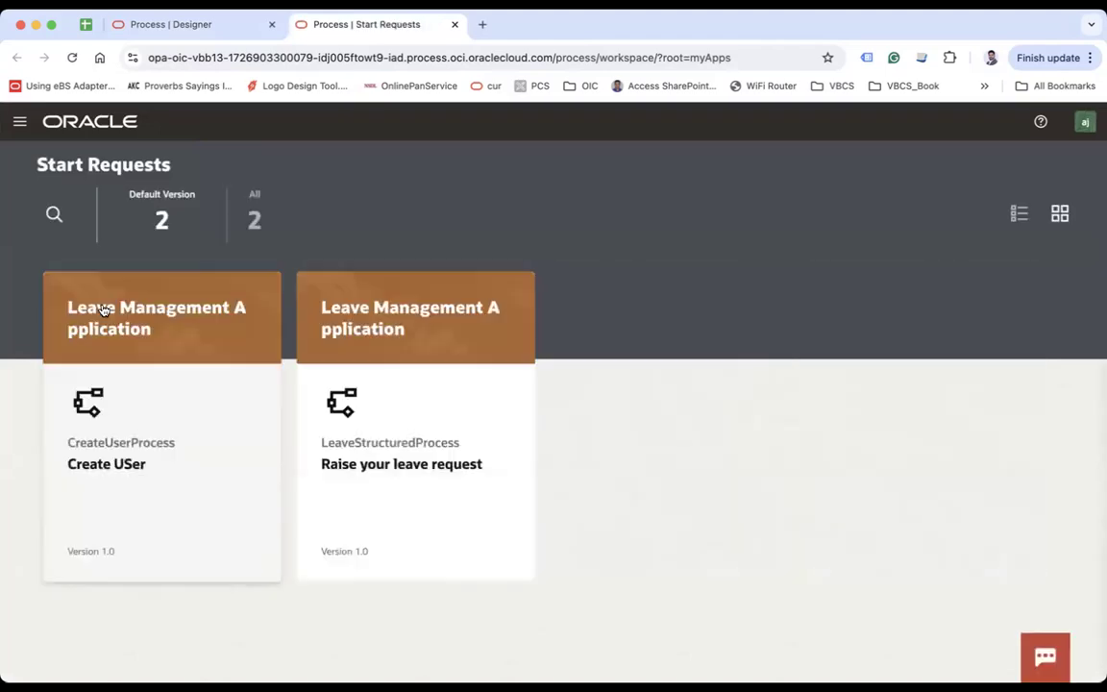
# Open the workspace navigation menu and expand its Administration section
pyautogui.click(20, 123)
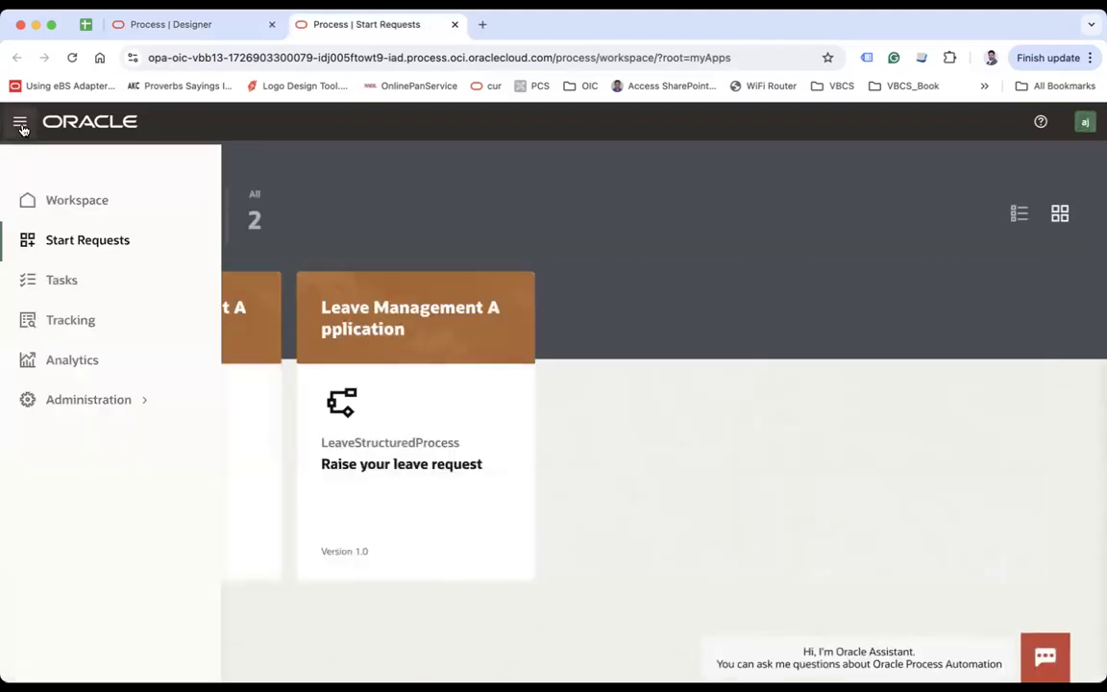
pyautogui.click(109, 395)
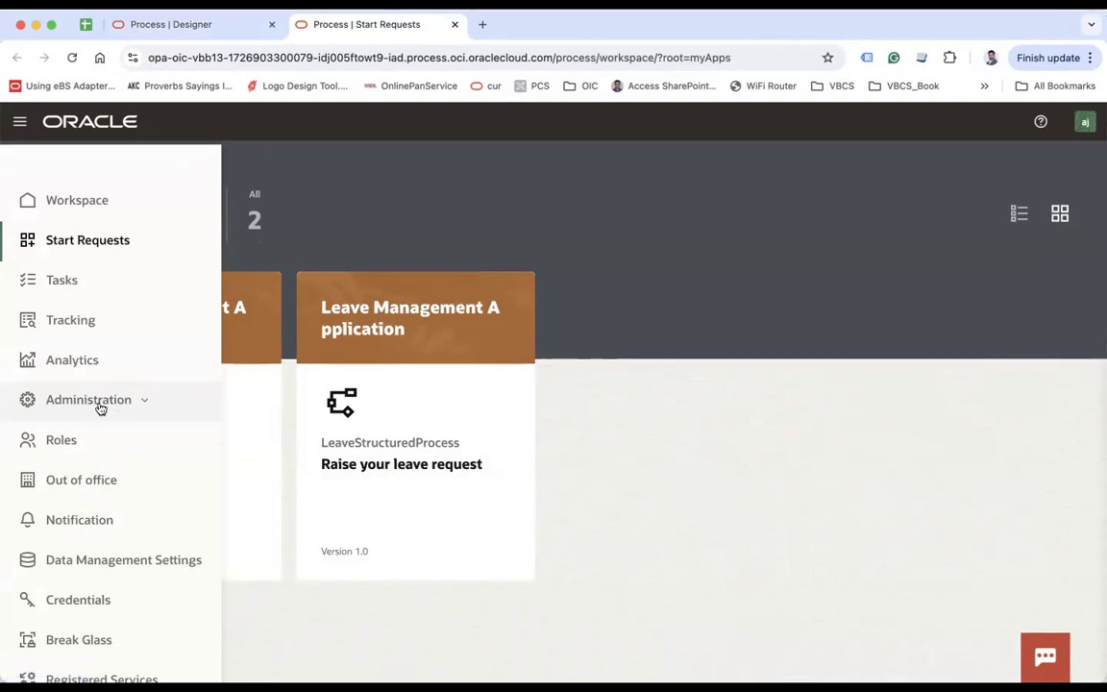
# Start a Register Approved Sender entry filled with the me-abudhabi-1 Oracle no-reply address
pyautogui.click(102, 516)
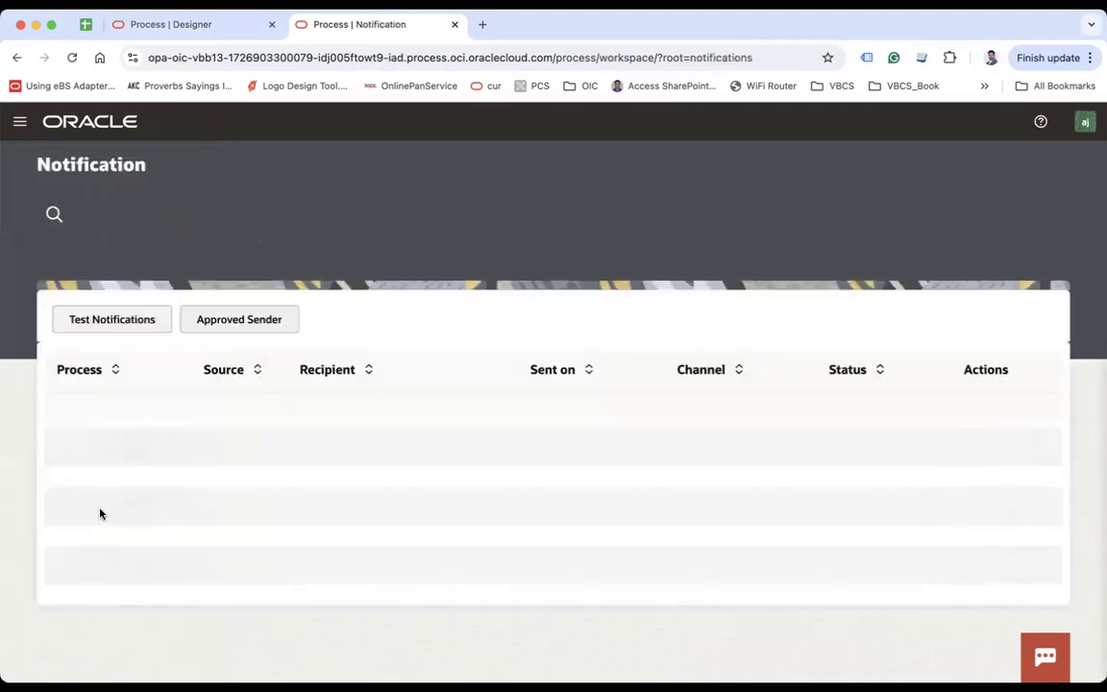
pyautogui.click(239, 321)
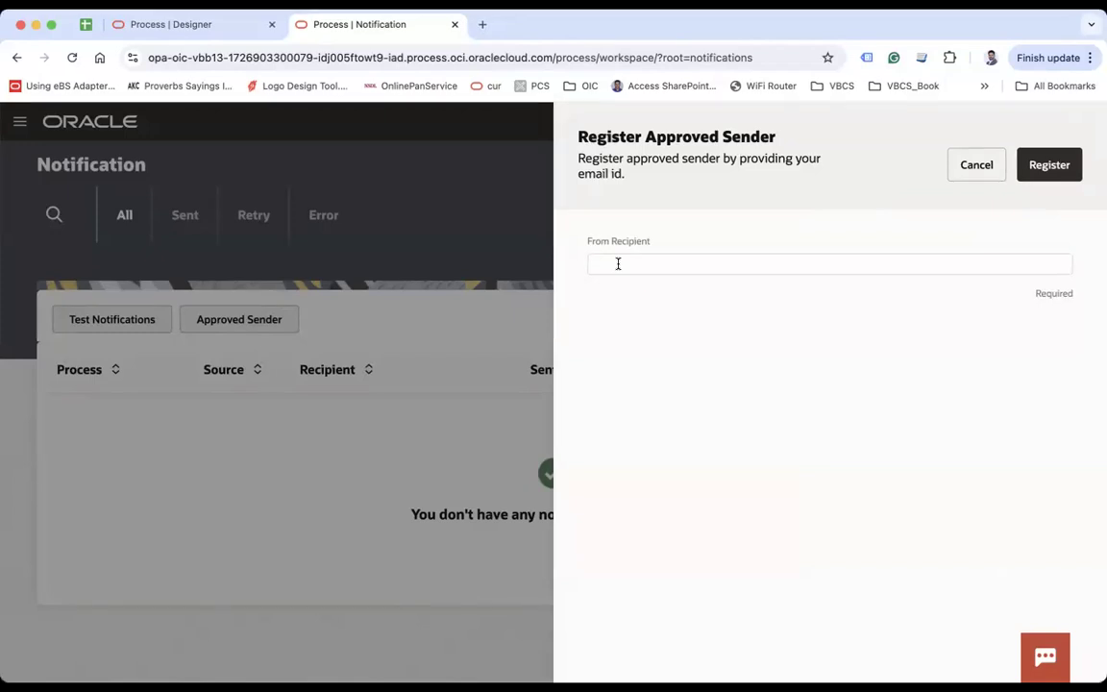
pyautogui.click(618, 263)
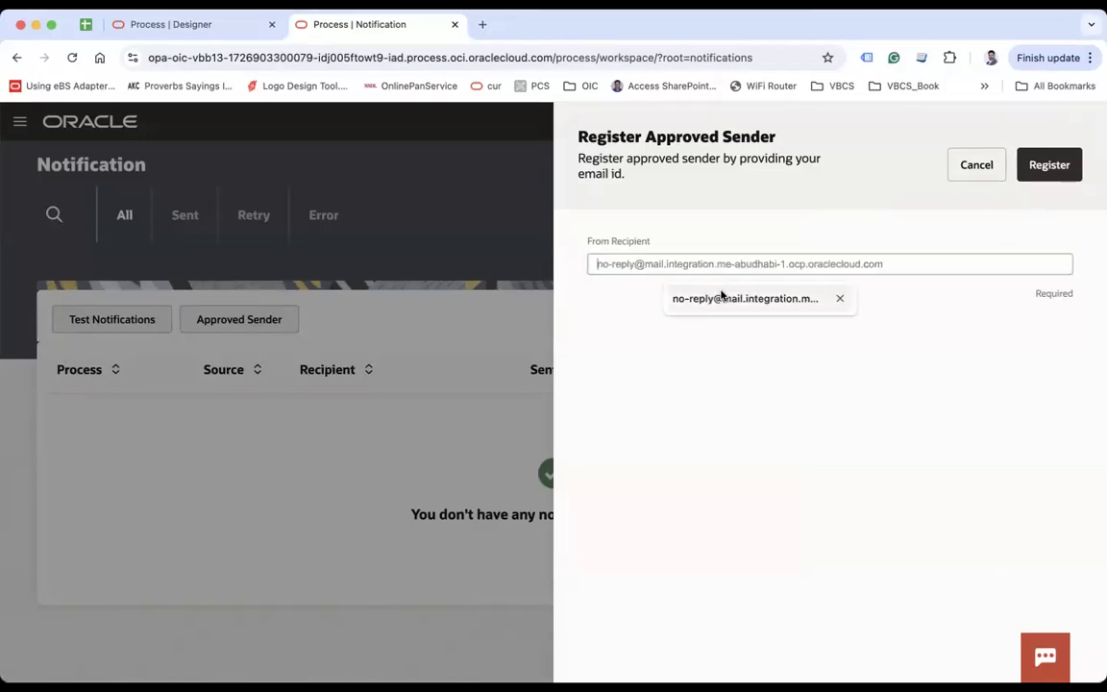
pyautogui.click(722, 294)
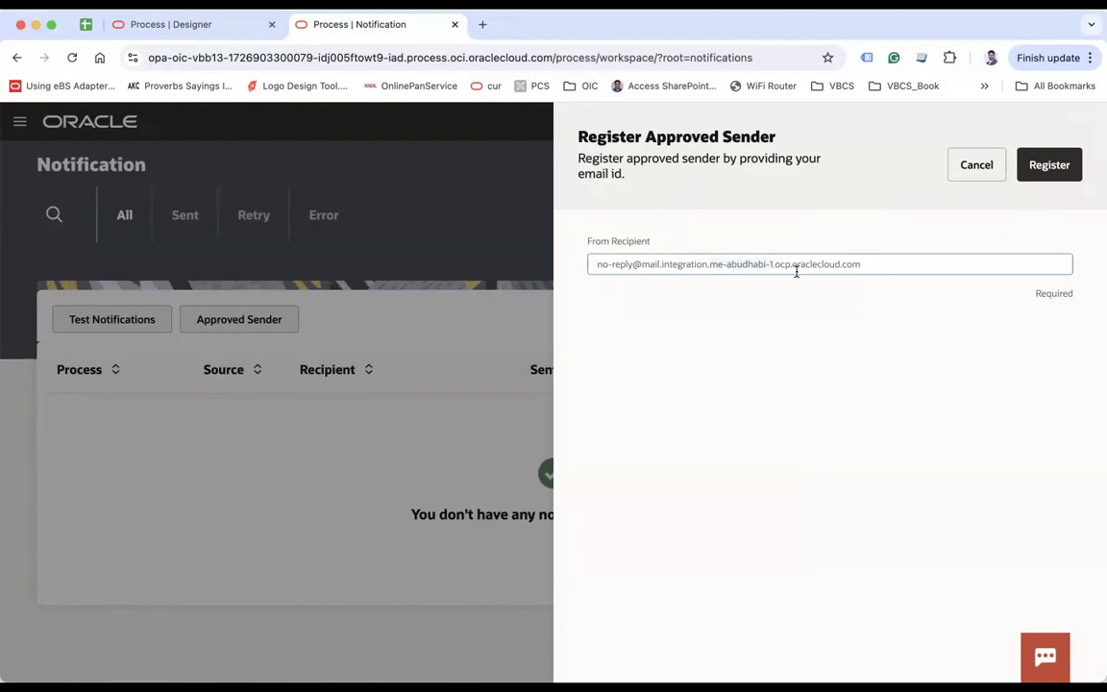
pyautogui.click(870, 261)
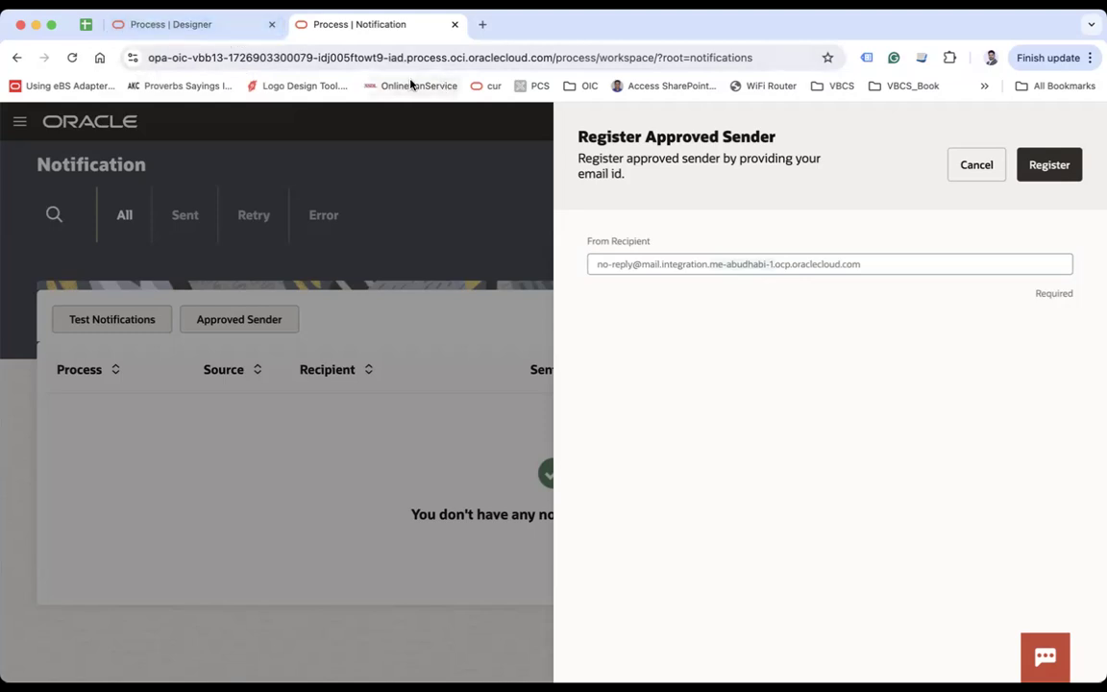
# Swap the region to us-ashburn-1, register the approved sender, then close the form
pyautogui.click(233, 29)
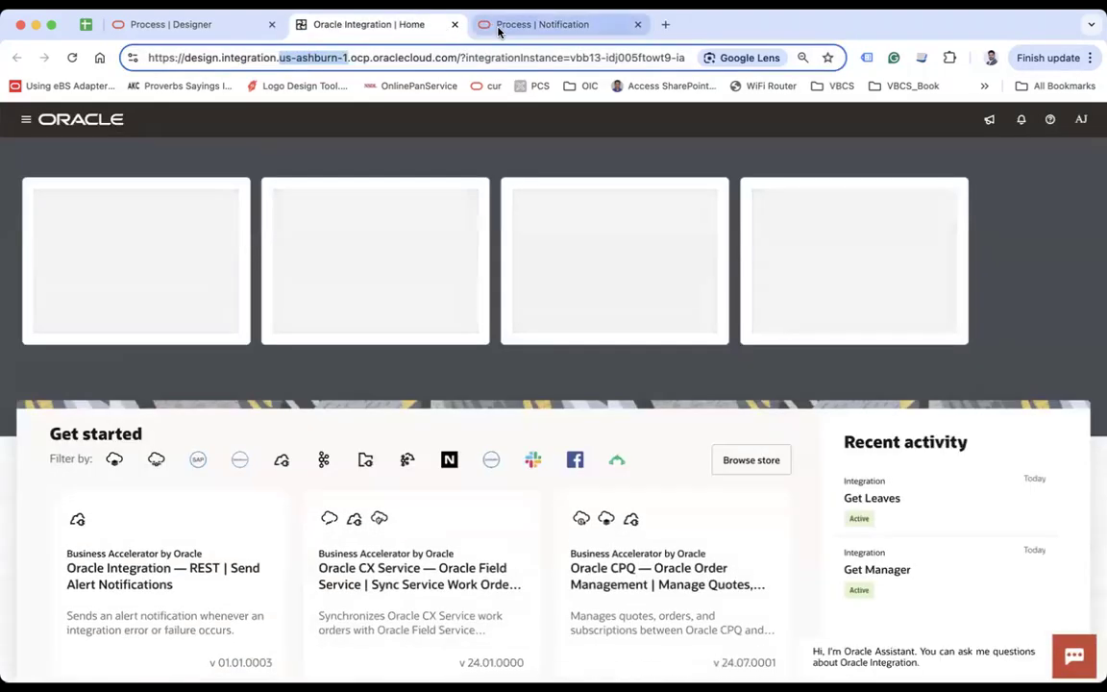
pyautogui.click(499, 26)
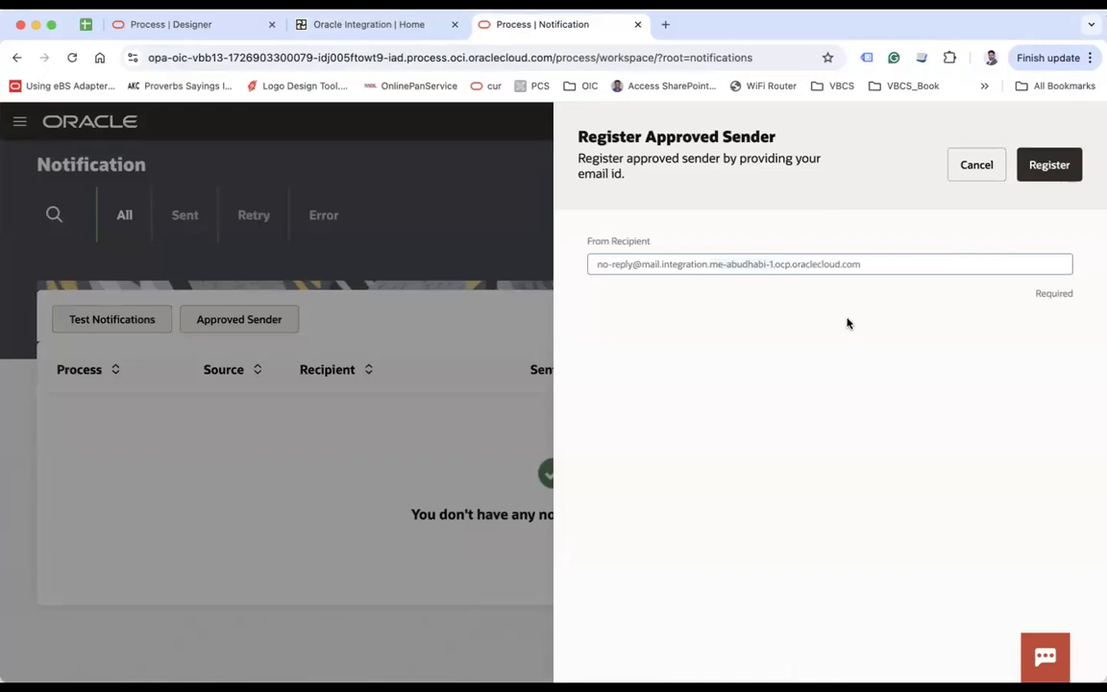
pyautogui.write('us-ashburn-1')
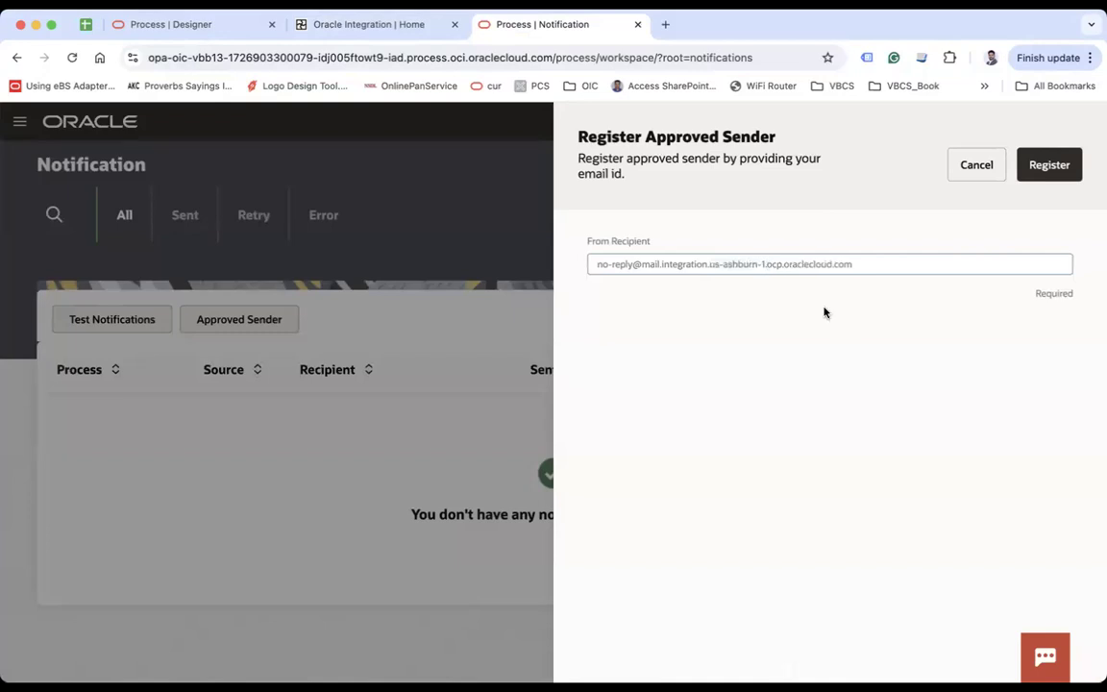
pyautogui.click(1050, 166)
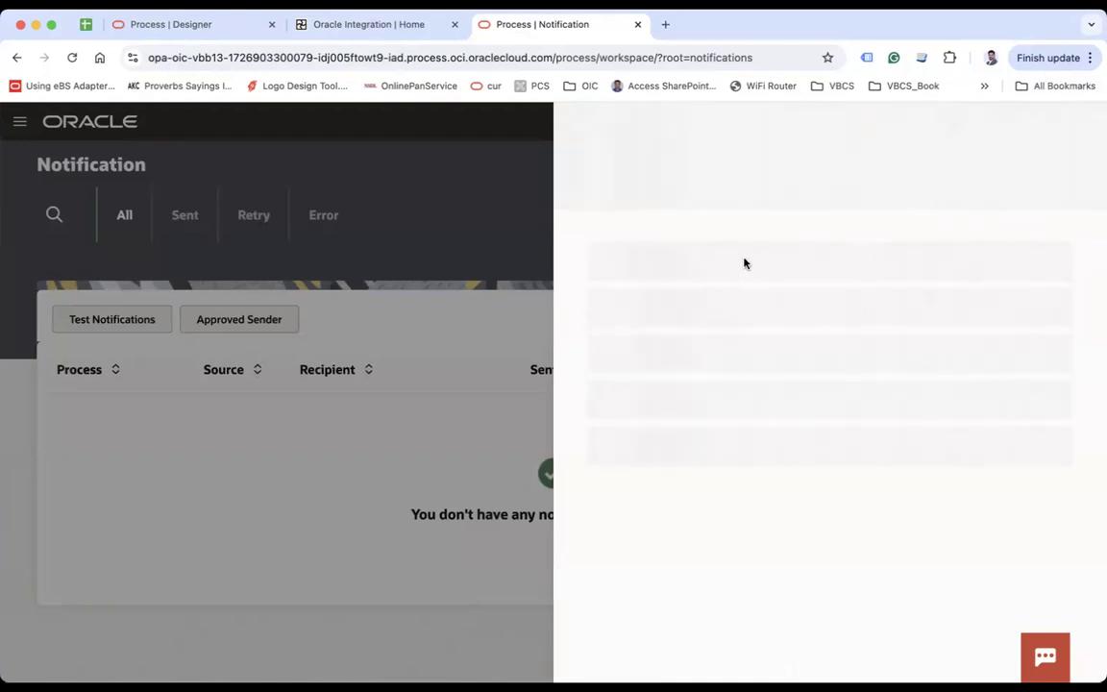
pyautogui.moveTo(769, 154); pyautogui.dragTo(895, 156)
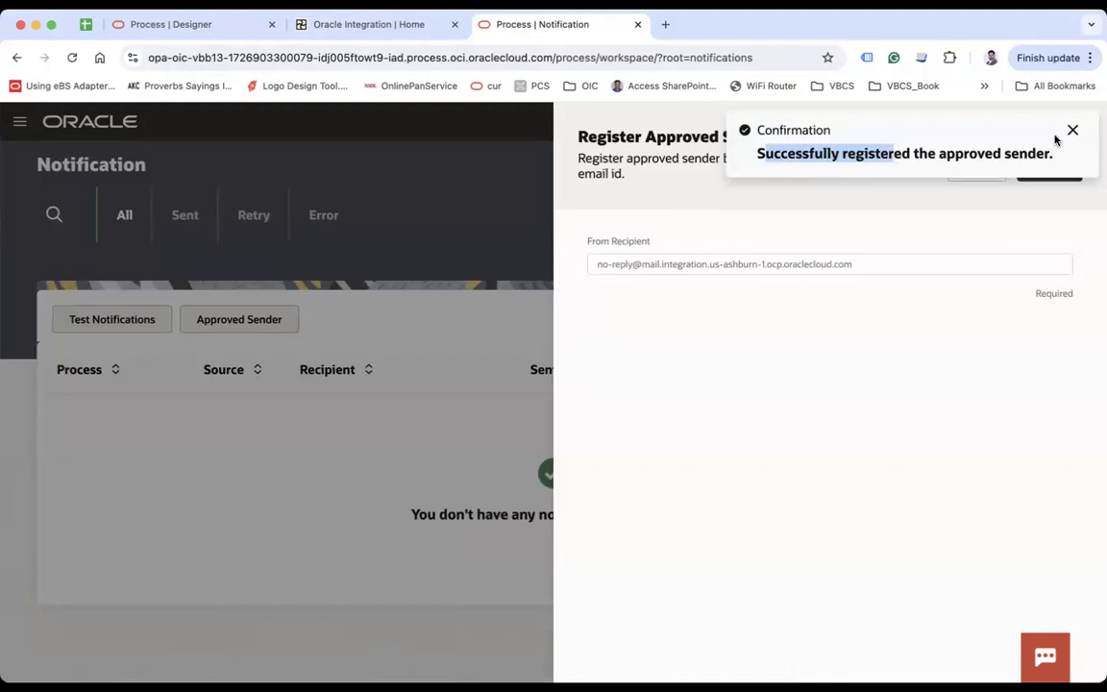
pyautogui.click(979, 167)
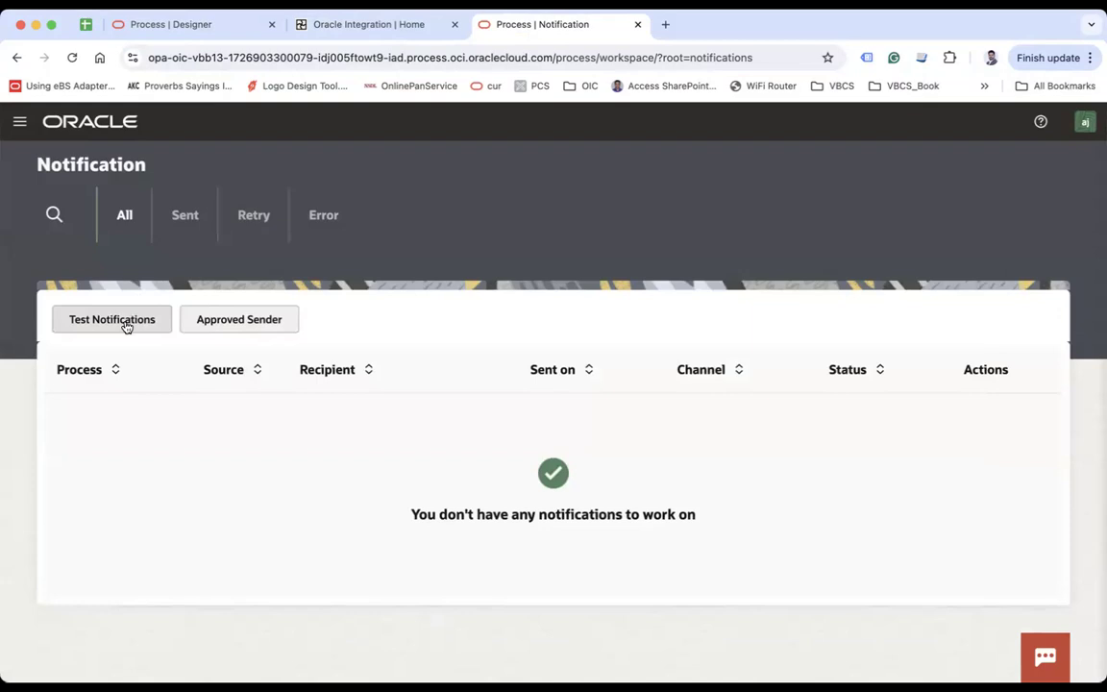
# Filter the notification list by Sent, Retry and Error, then return to All
pyautogui.click(187, 227)
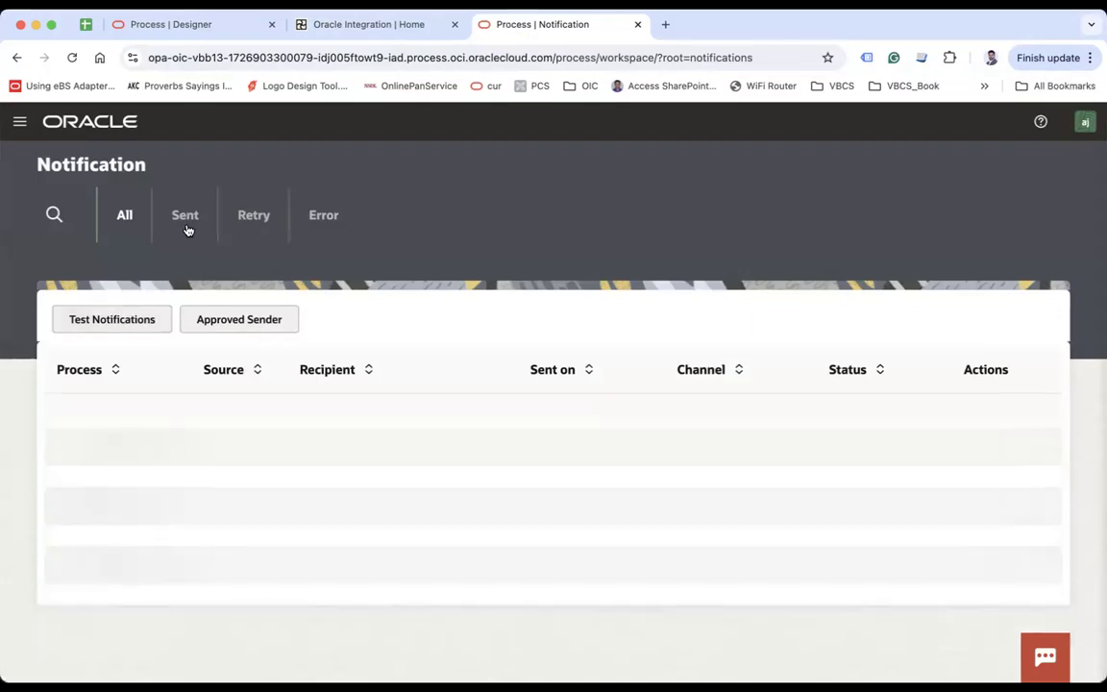
pyautogui.click(250, 232)
pyautogui.click(321, 221)
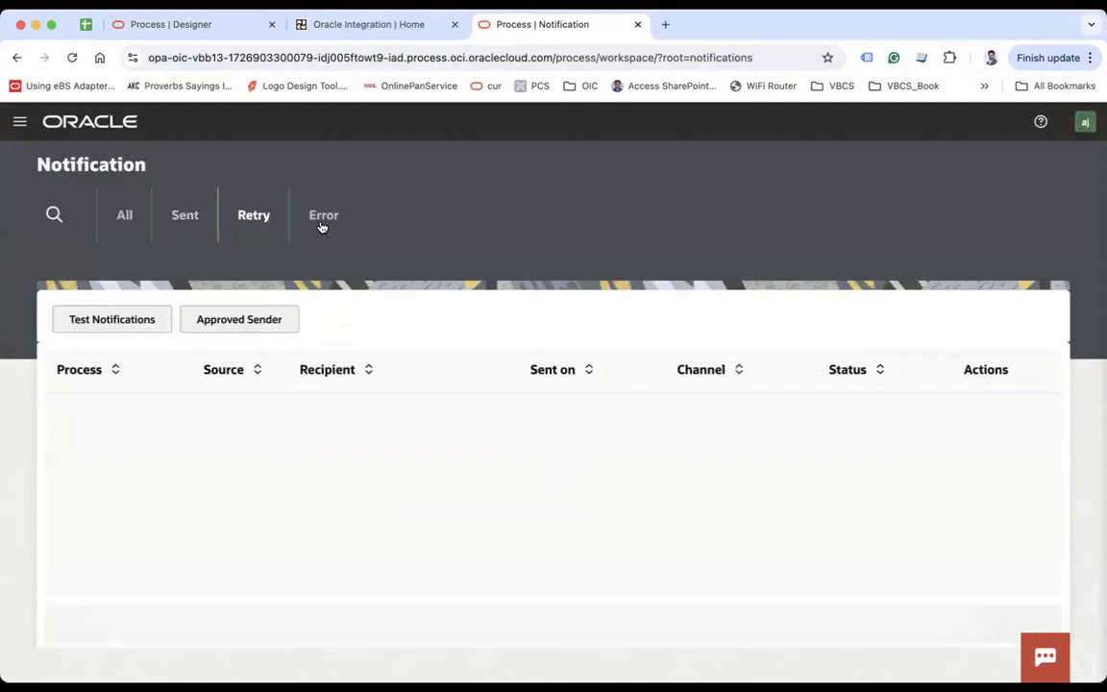
pyautogui.click(129, 223)
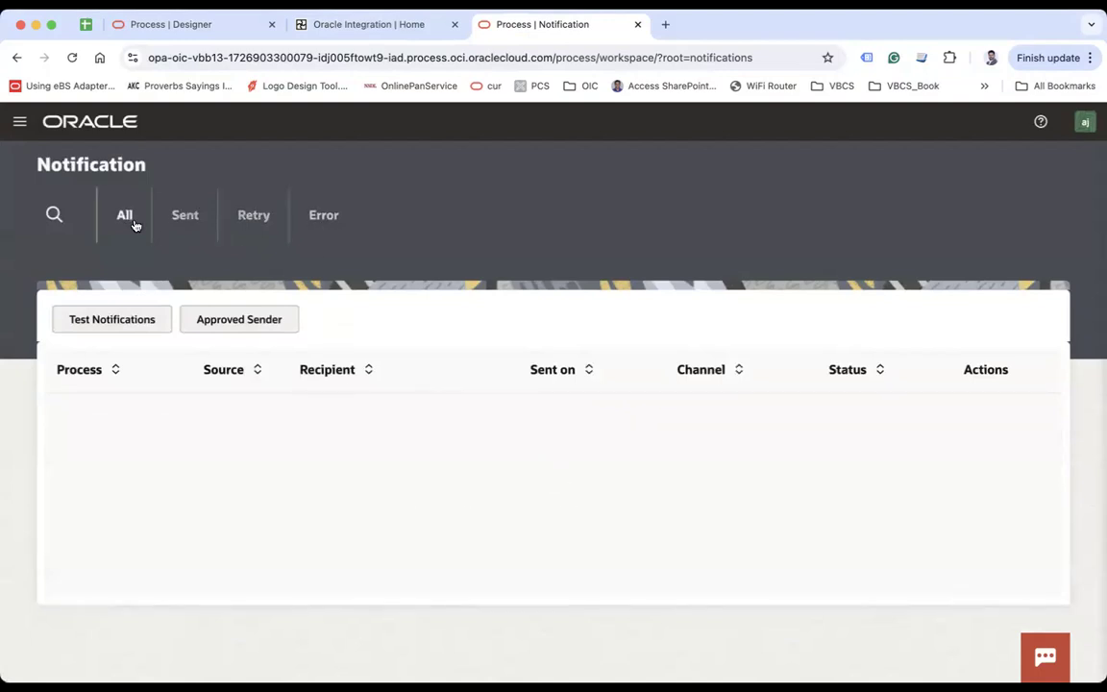
# Start a test notification addressed to the suggested recipient e-mail
pyautogui.click(136, 327)
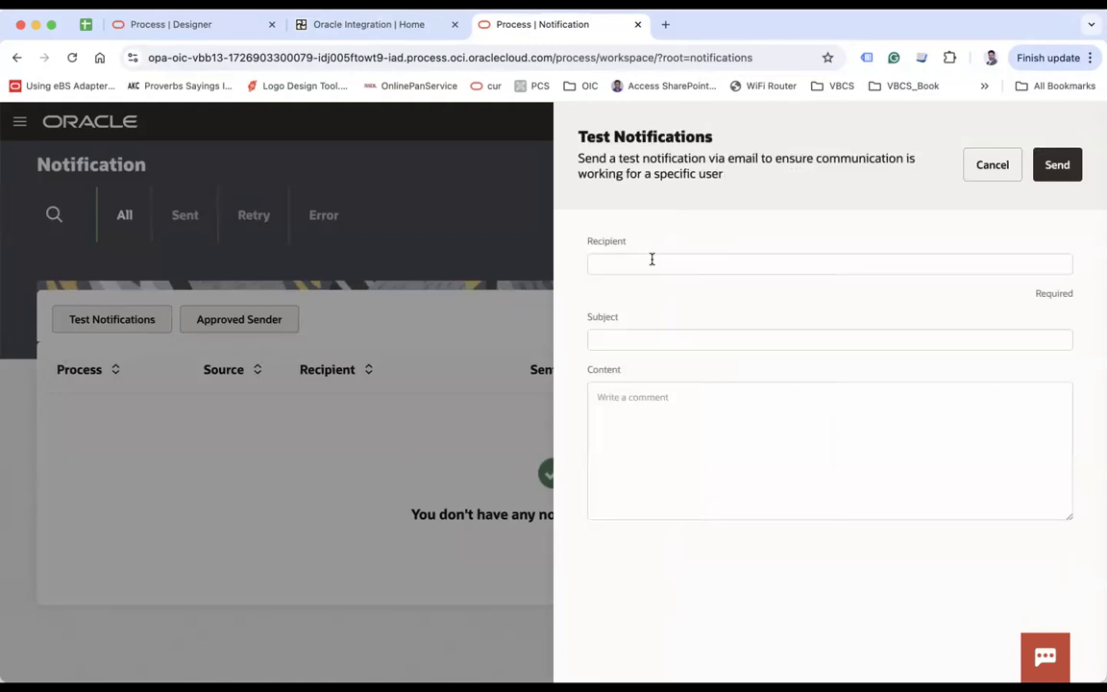
pyautogui.click(652, 260)
pyautogui.click(704, 298)
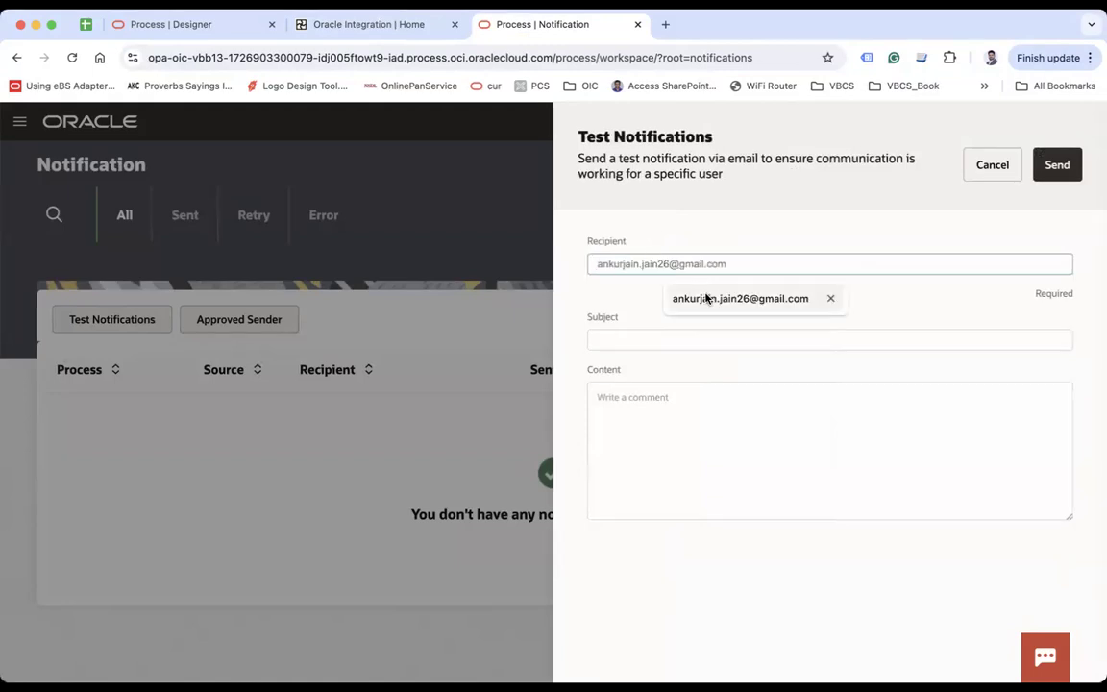
# Send it with subject 'Test Subject from OPA' and content 'Test email from OPA'
pyautogui.click(636, 342)
pyautogui.write('Test body')
pyautogui.press('Tab')
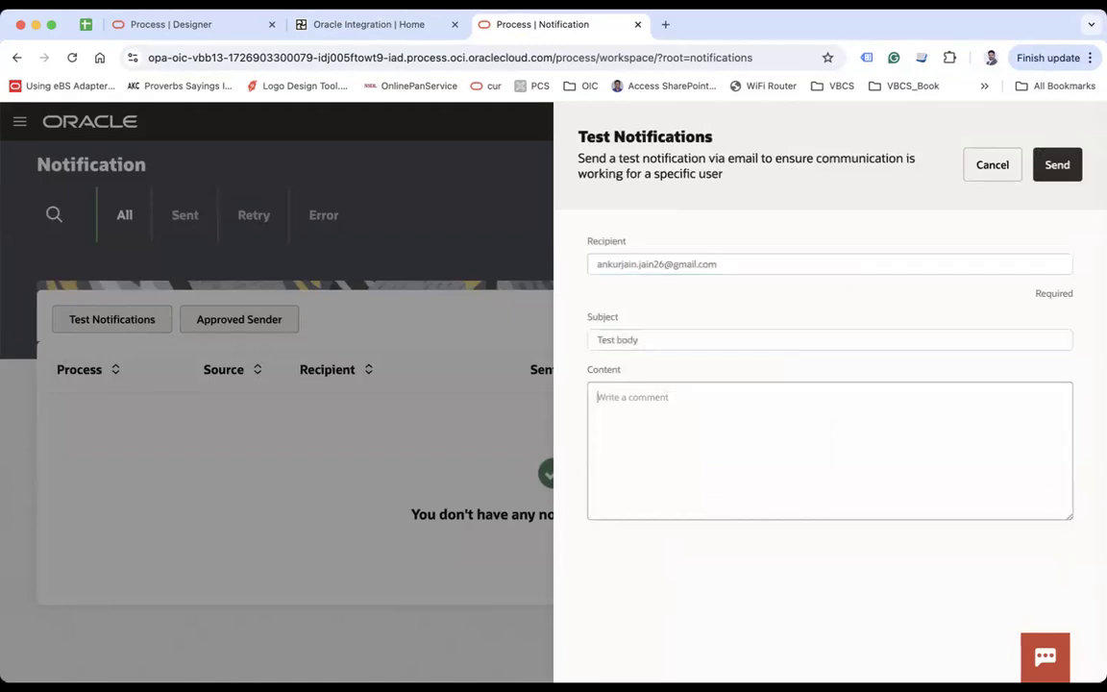
pyautogui.doubleClick(629, 340)
pyautogui.write('Subje')
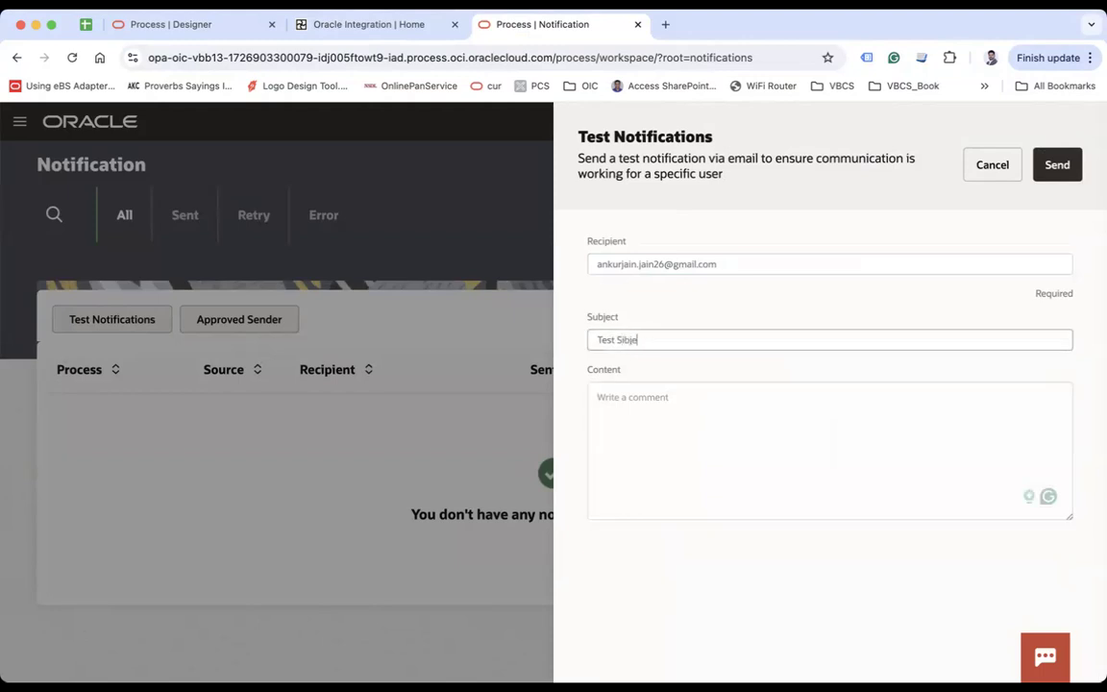
pyautogui.press('BackSpace')
pyautogui.press('BackSpace')
pyautogui.write('uject f')
pyautogui.press('BackSpace')
pyautogui.press('BackSpace')
pyautogui.press('BackSpace')
pyautogui.press('BackSpace')
pyautogui.press('BackSpace')
pyautogui.press('BackSpace')
pyautogui.write('bject from OPA')
pyautogui.press('Tab')
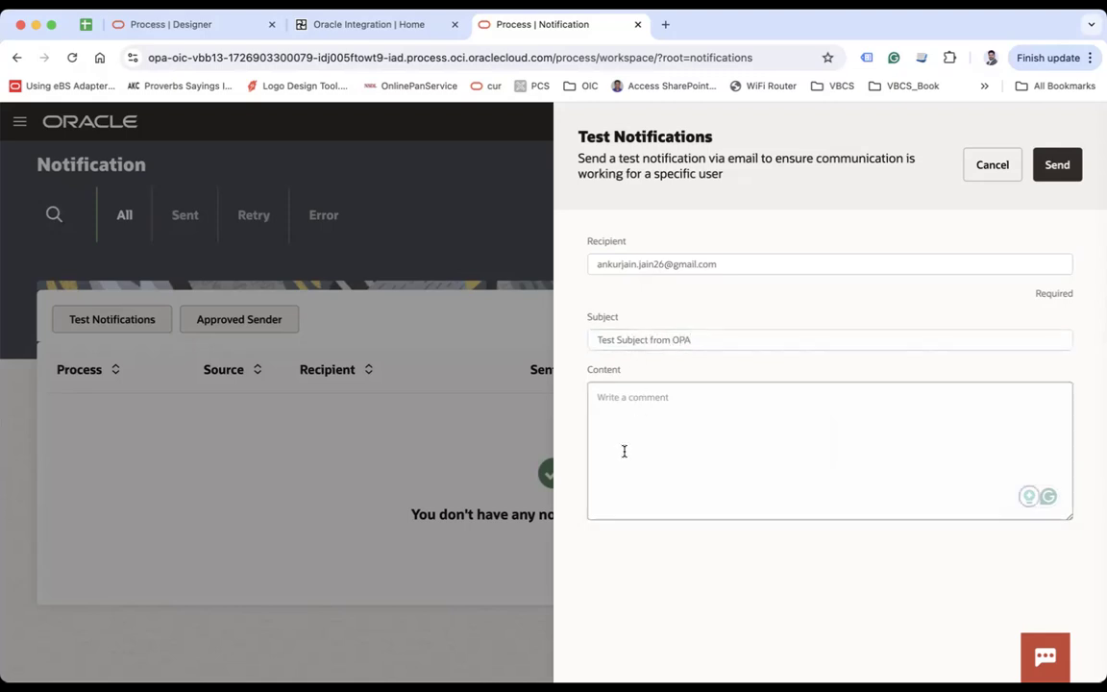
pyautogui.write('Test')
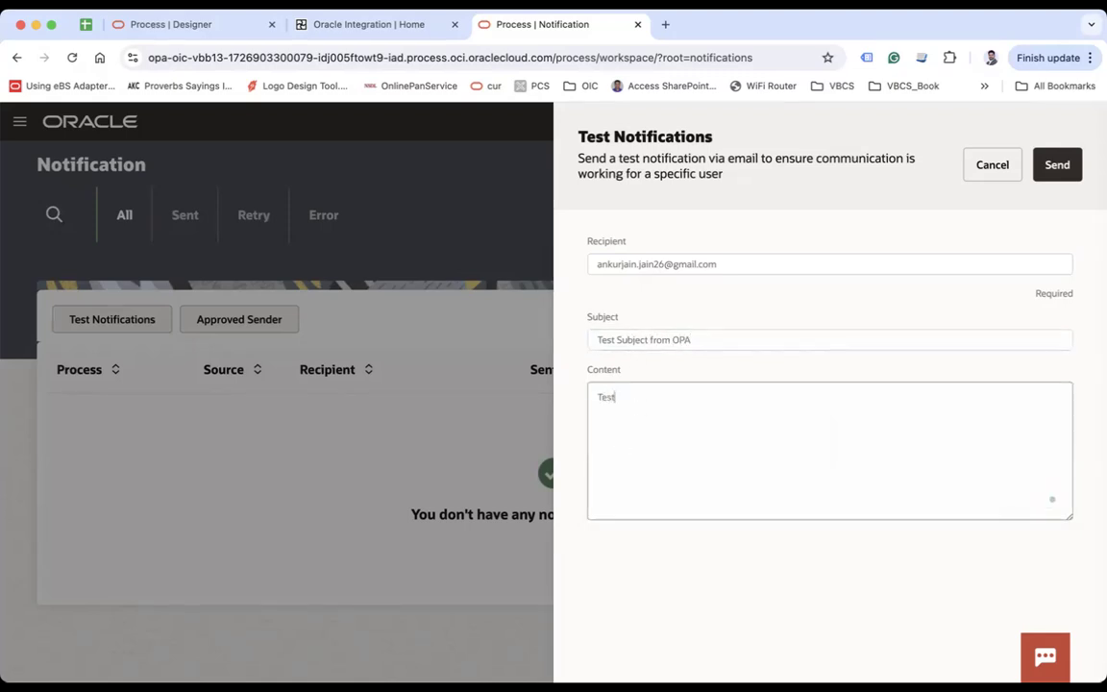
pyautogui.write(' email from OPA')
pyautogui.click(1059, 173)
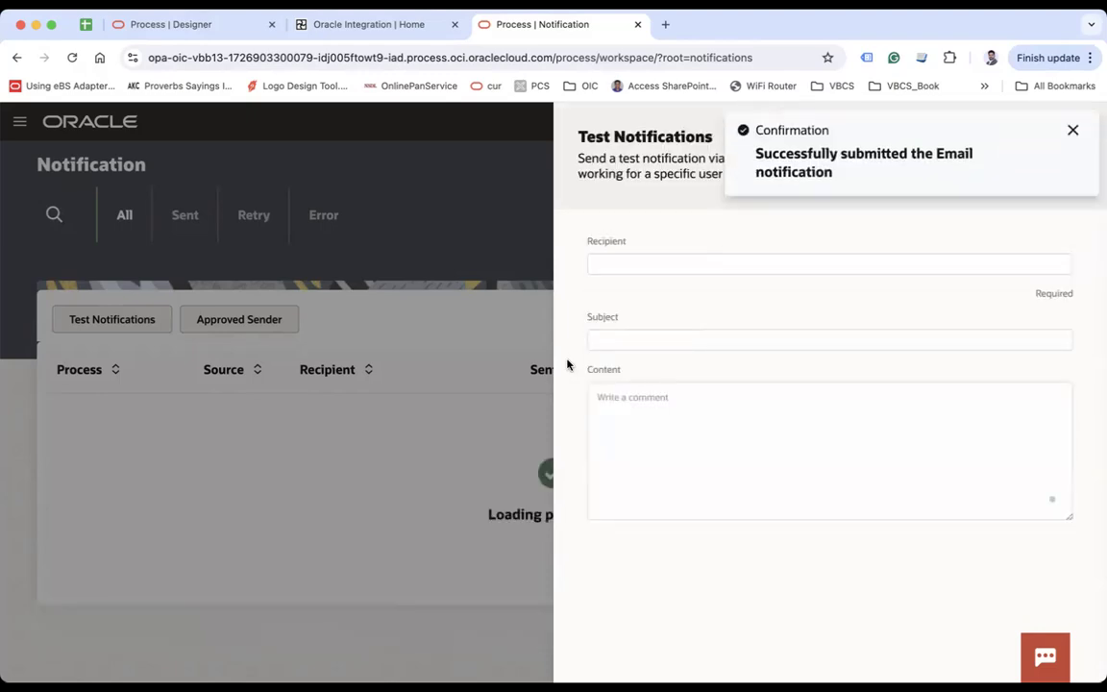
# Close the confirmation and test form, then inspect the sent notification's Actions menu
pyautogui.click(1075, 132)
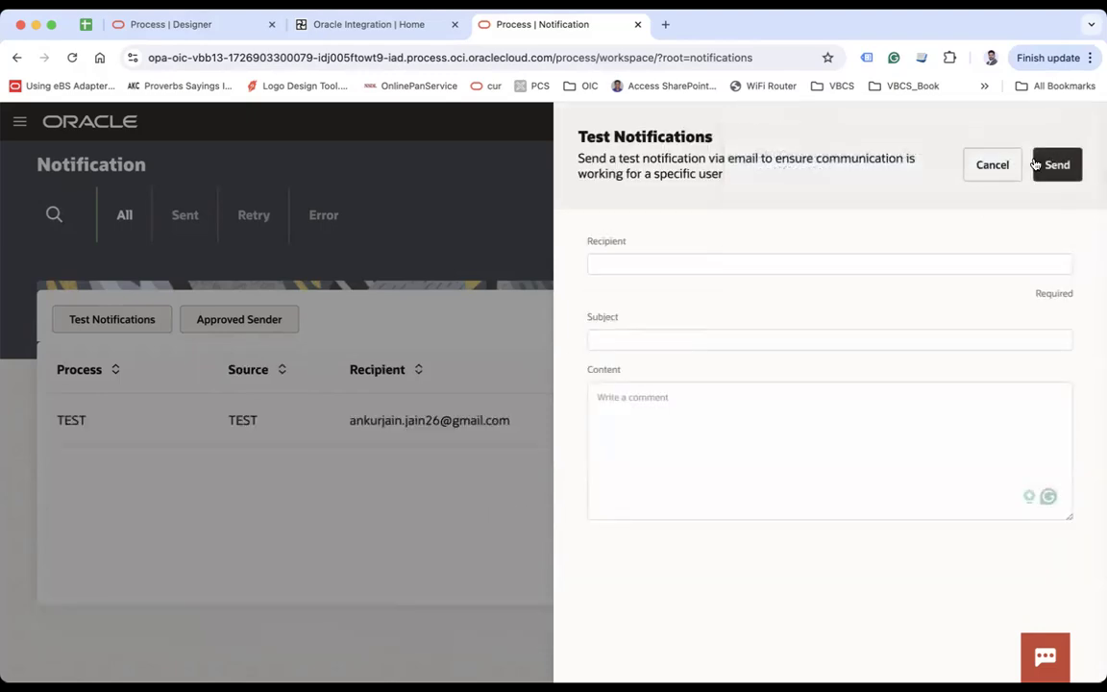
pyautogui.click(992, 166)
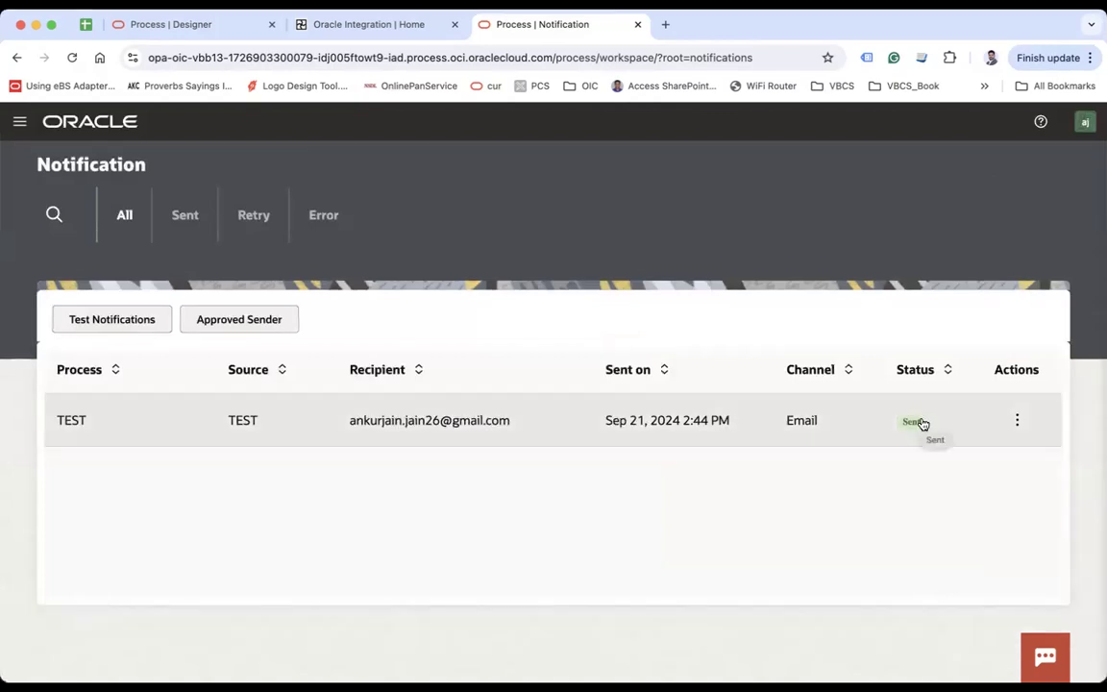
pyautogui.click(1019, 420)
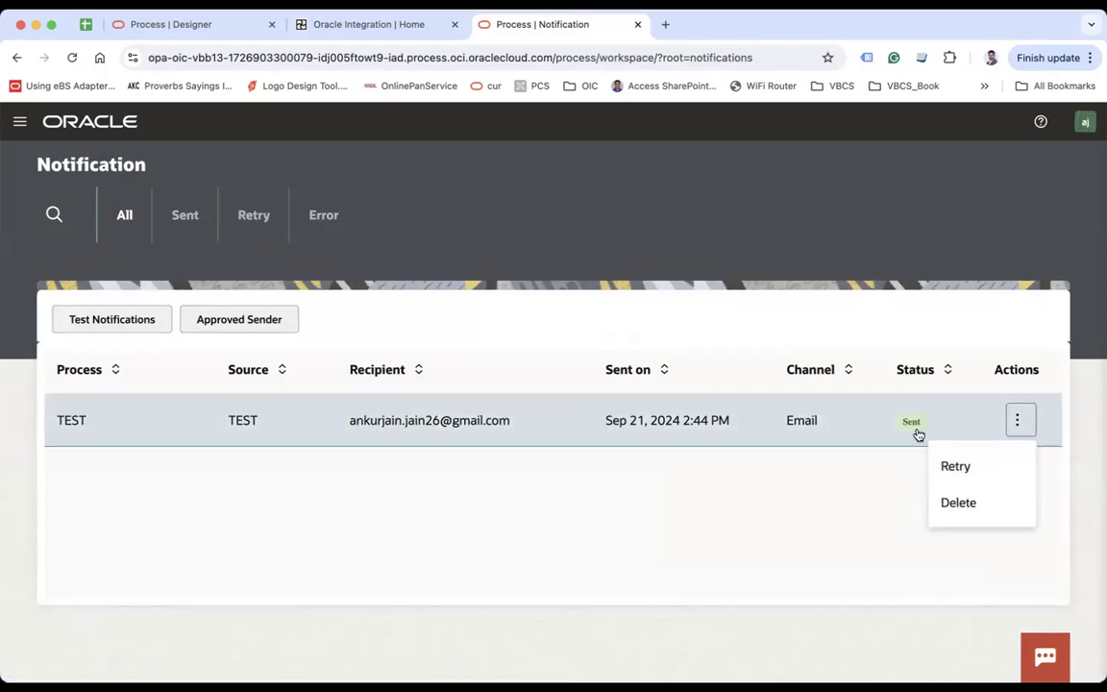
pyautogui.click(830, 501)
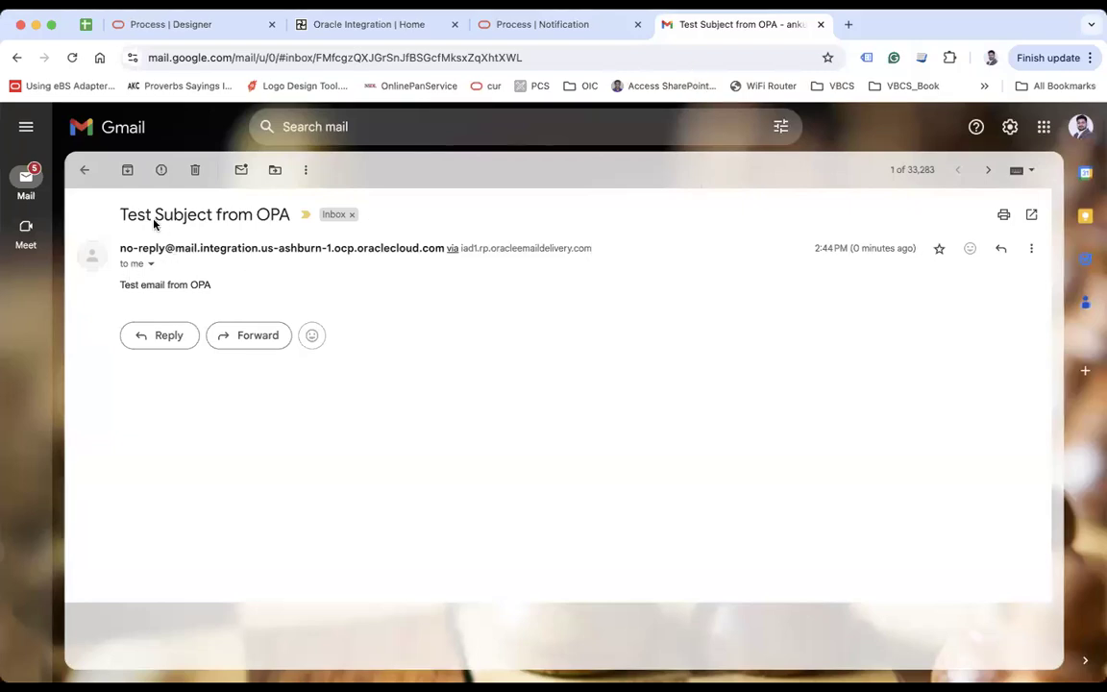
# Highlight the Gmail message's subject 'Test Subject from OPA' and body 'Test email from OPA'
pyautogui.moveTo(137, 215); pyautogui.dragTo(255, 215)
pyautogui.moveTo(139, 285); pyautogui.dragTo(207, 285)
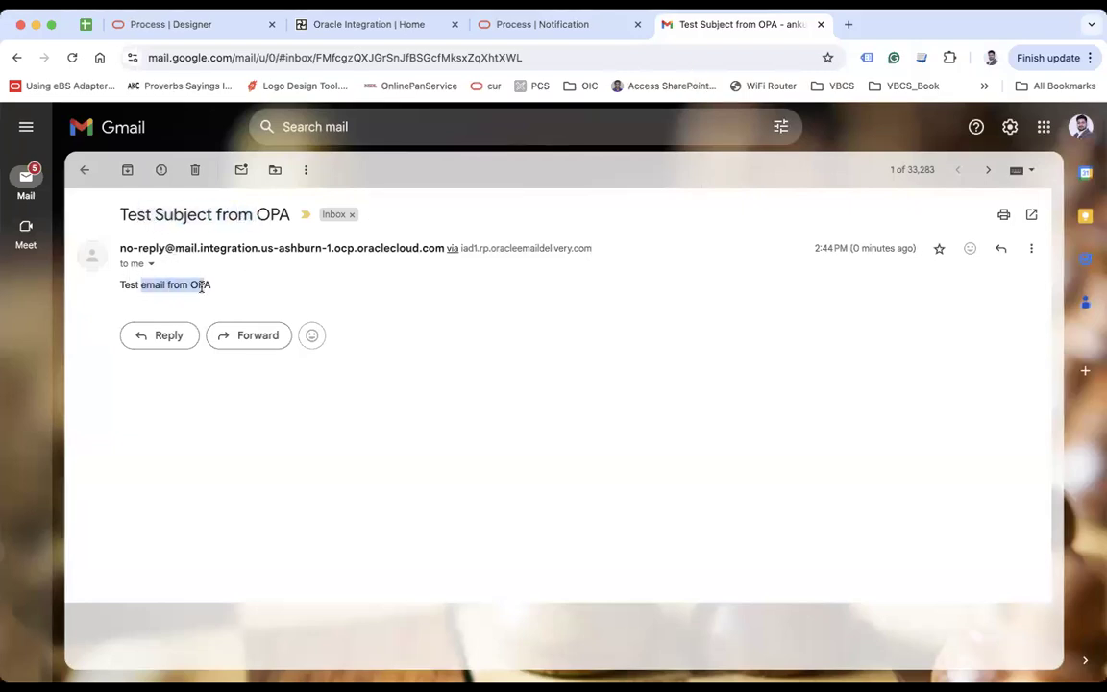
pyautogui.click(465, 315)
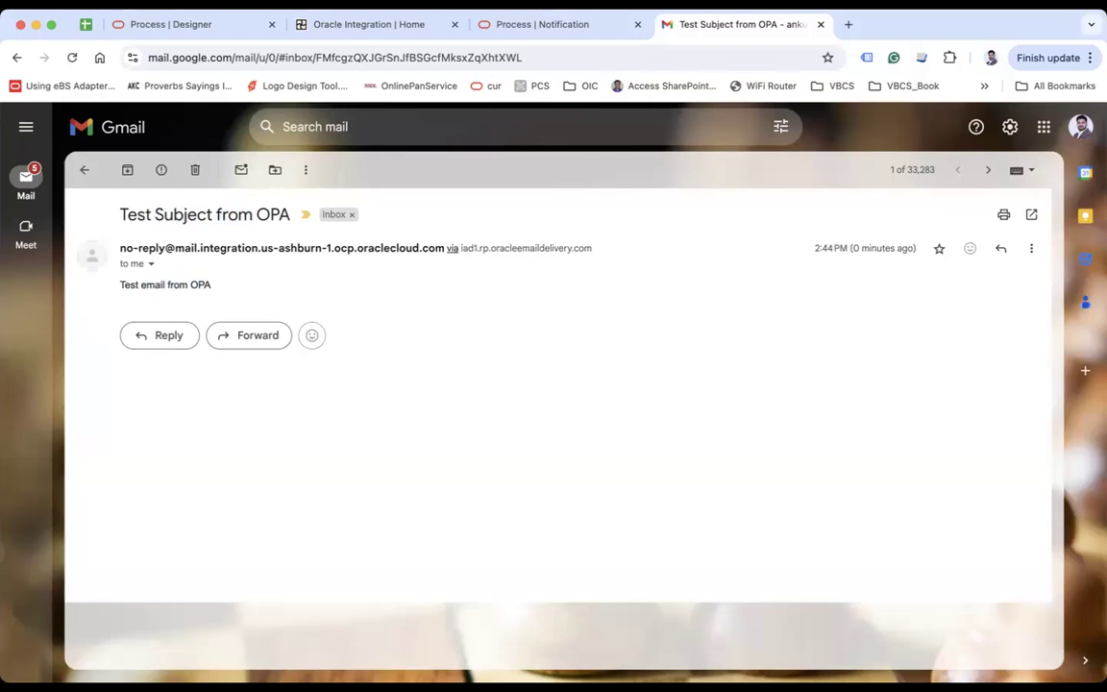
# Begin a new test notification addressed to a dummy recipient address, correcting its typo
pyautogui.click(548, 26)
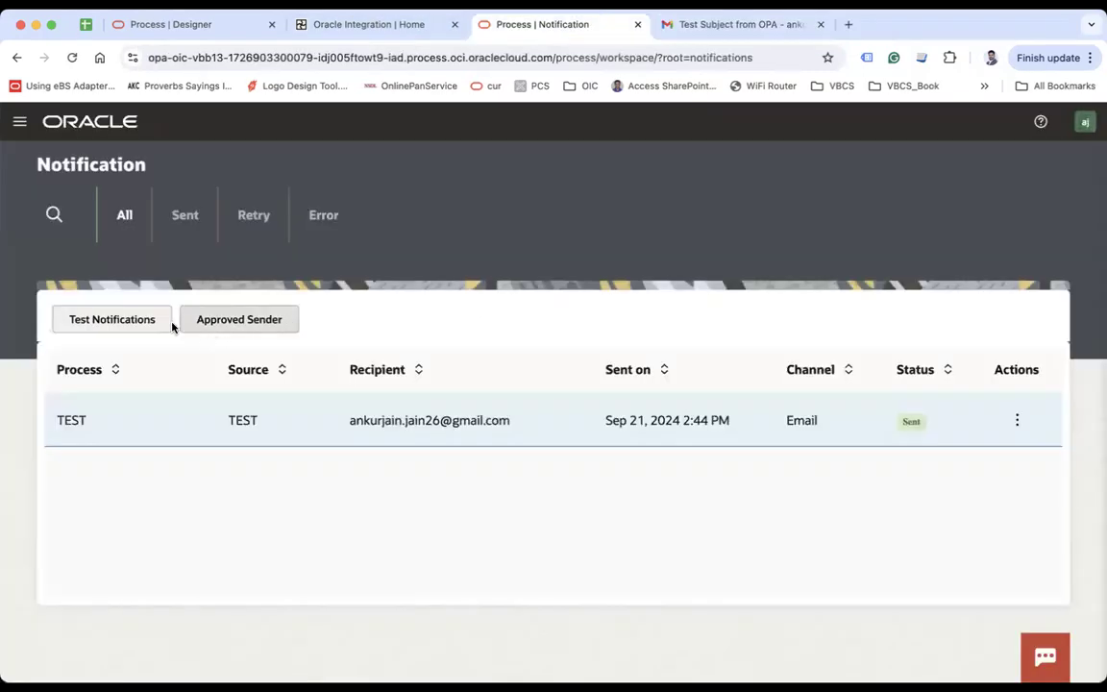
pyautogui.click(129, 319)
pyautogui.click(709, 265)
pyautogui.write('dd')
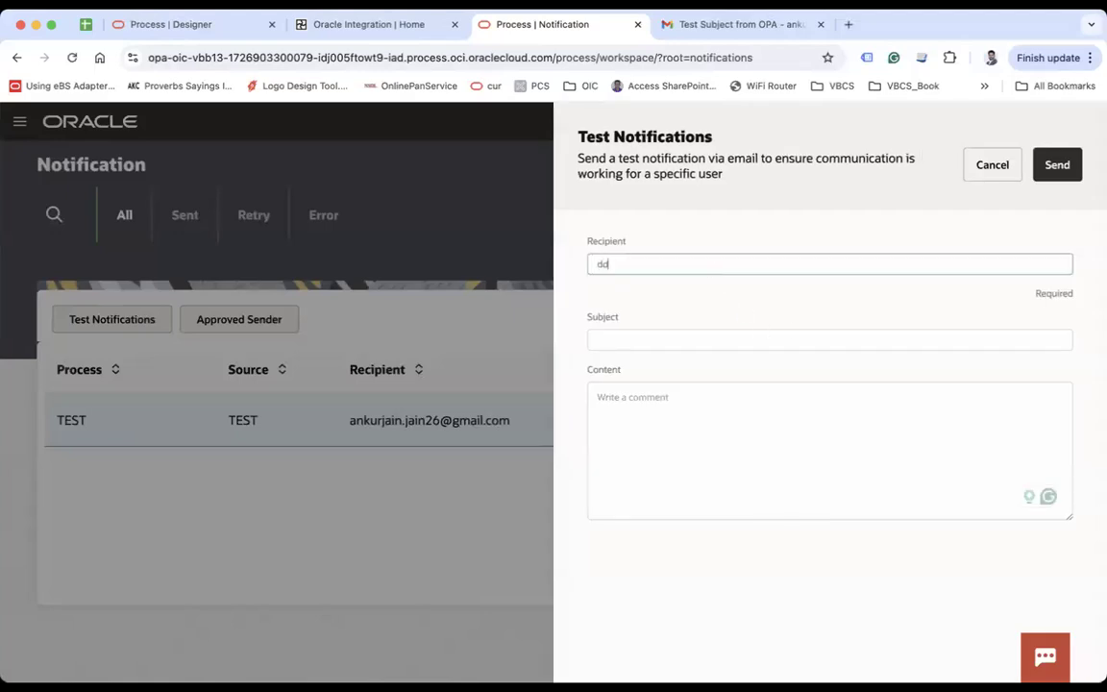
pyautogui.write('@gffdd. com')
pyautogui.press('Tab')
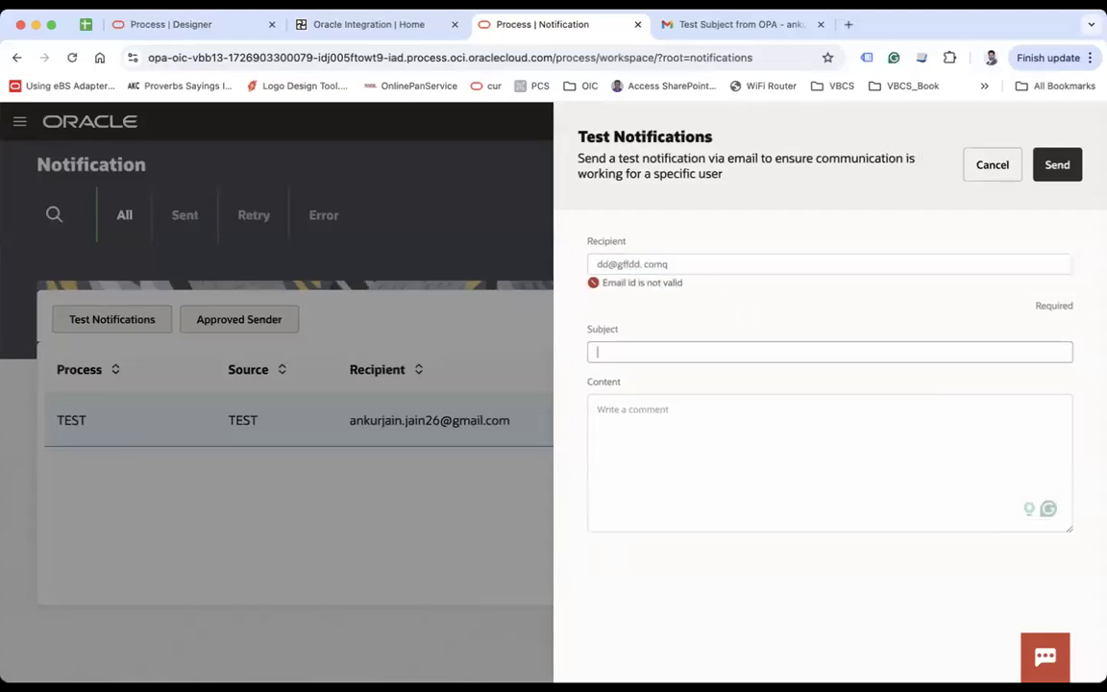
pyautogui.click(648, 263)
pyautogui.press('BackSpace')
pyautogui.press('End')
pyautogui.write('q')
pyautogui.press('Tab')
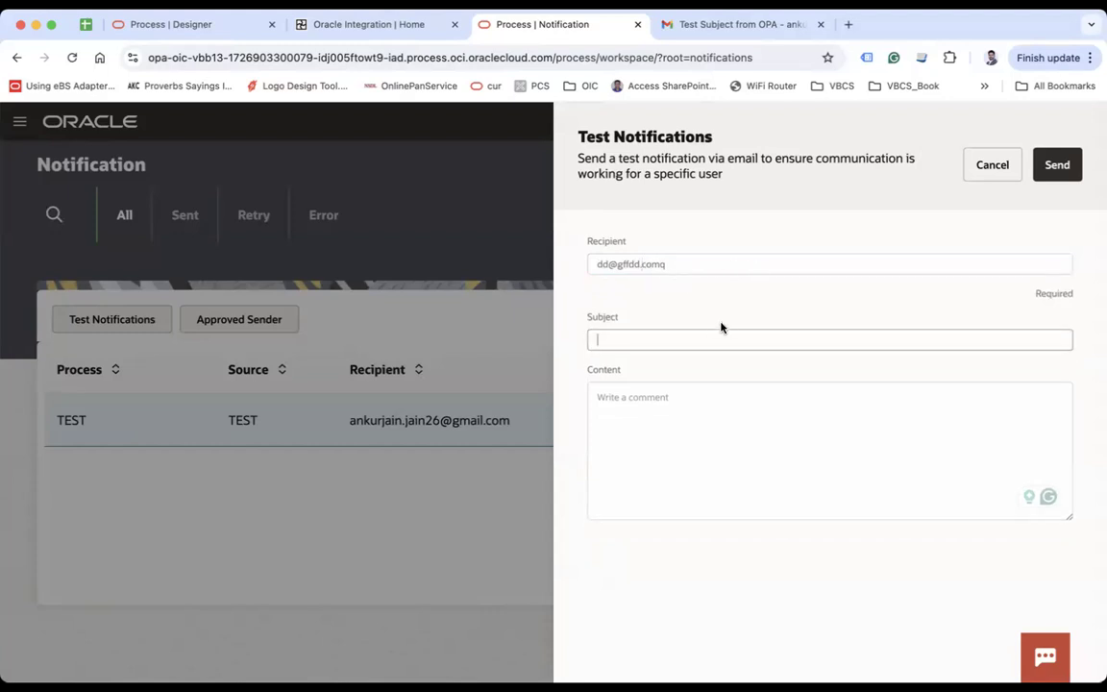
# Send it with subject 'test' and content 'test', then close the form
pyautogui.write('test')
pyautogui.click(707, 412)
pyautogui.write('te')
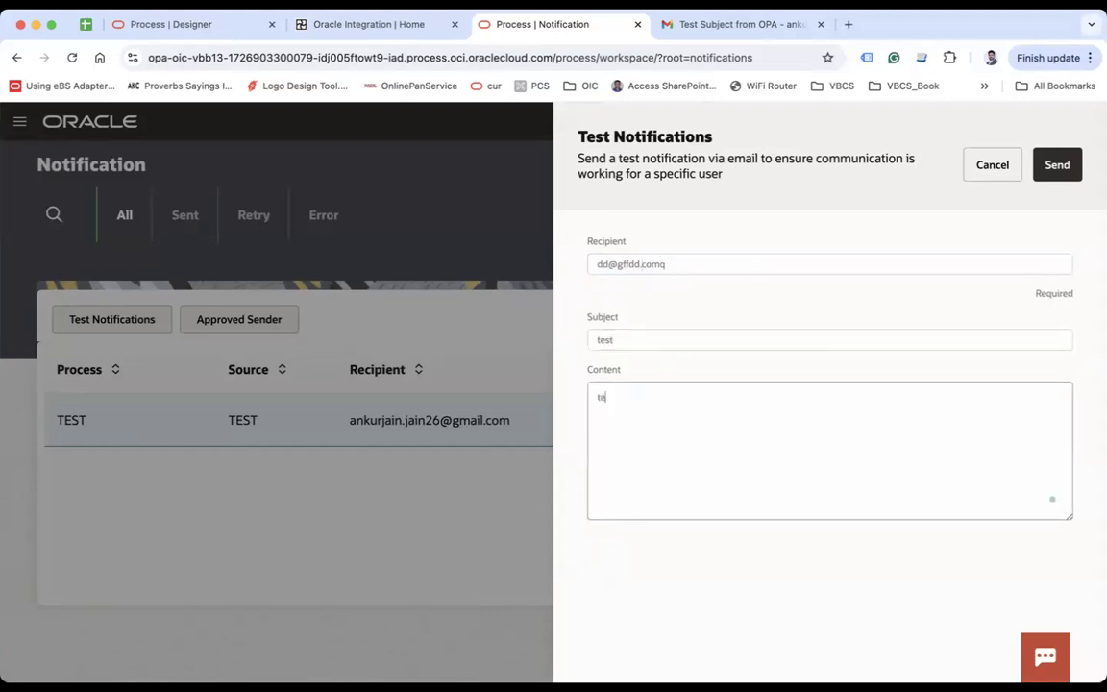
pyautogui.write('st')
pyautogui.click(1057, 165)
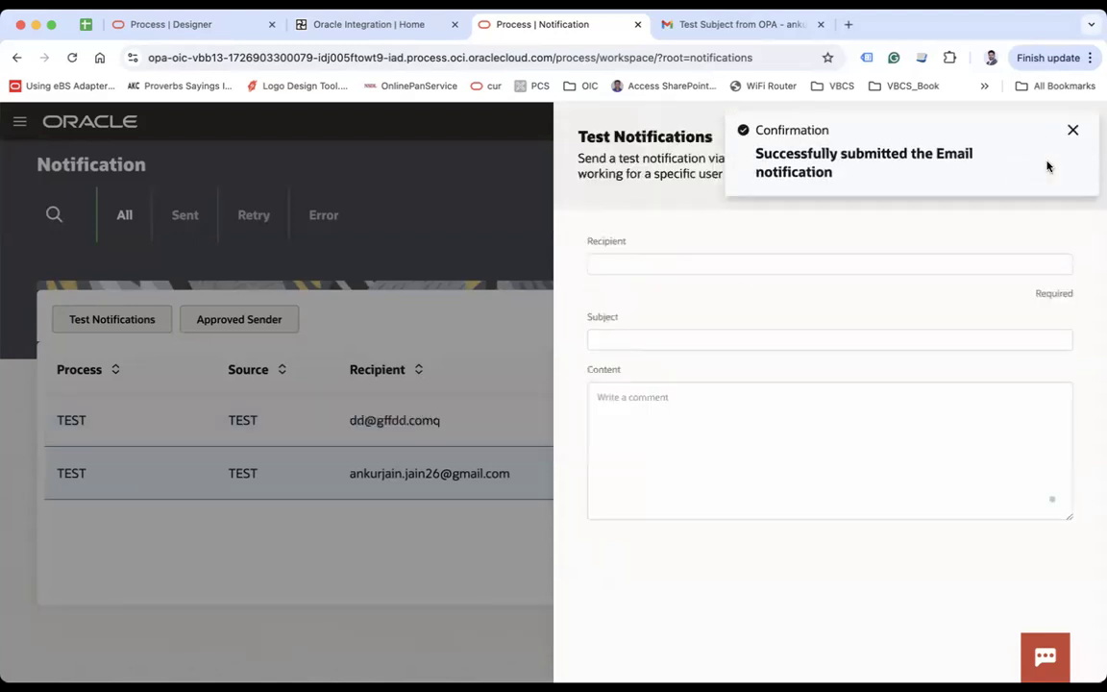
pyautogui.doubleClick(856, 156)
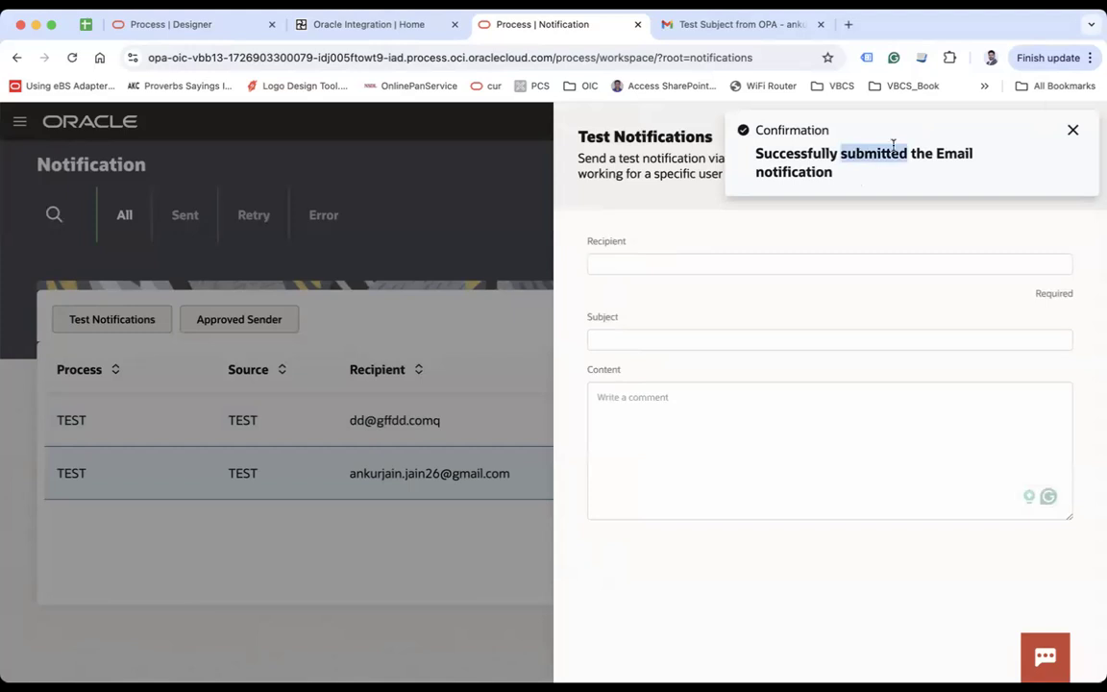
pyautogui.click(1075, 128)
pyautogui.click(990, 165)
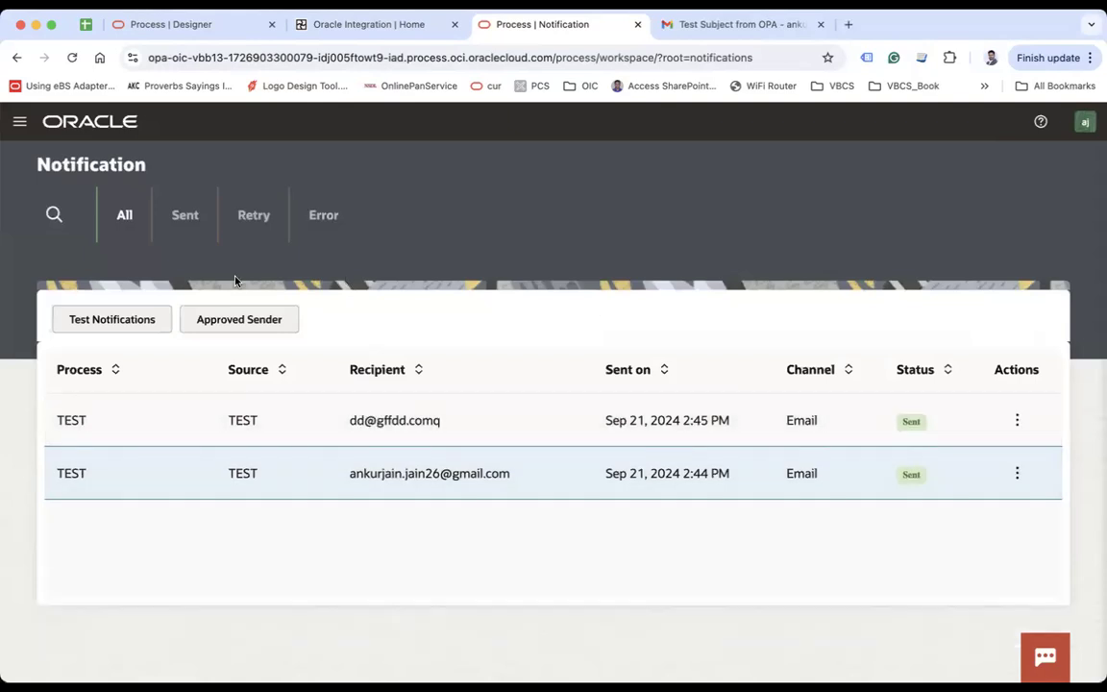
pyautogui.click(72, 59)
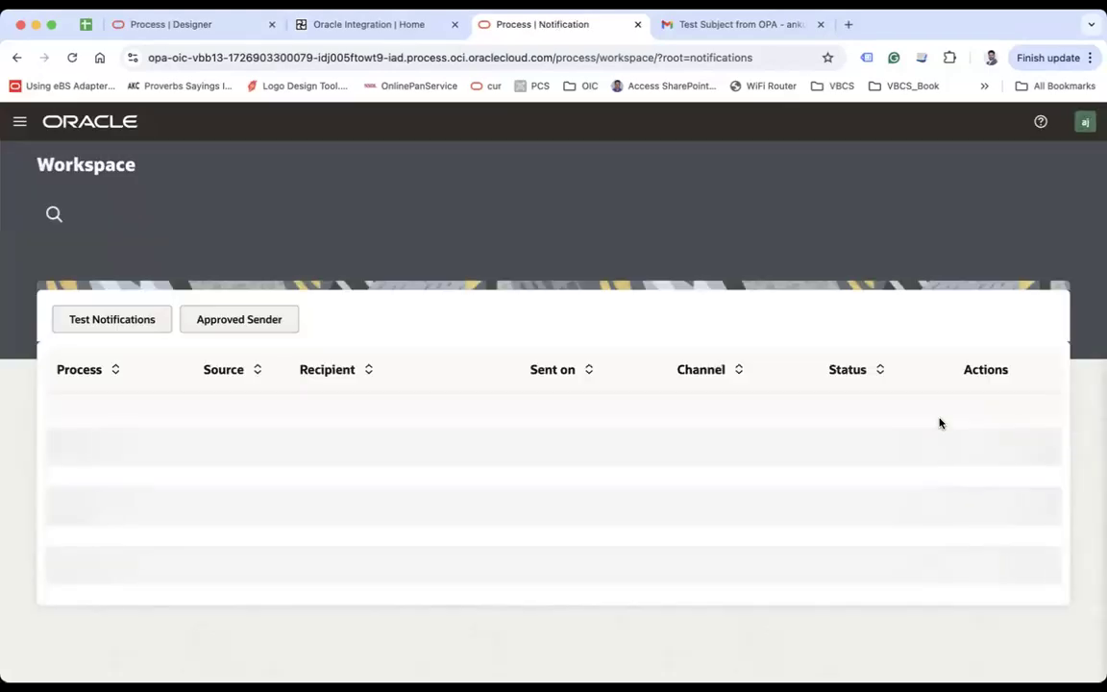
pyautogui.click(1018, 421)
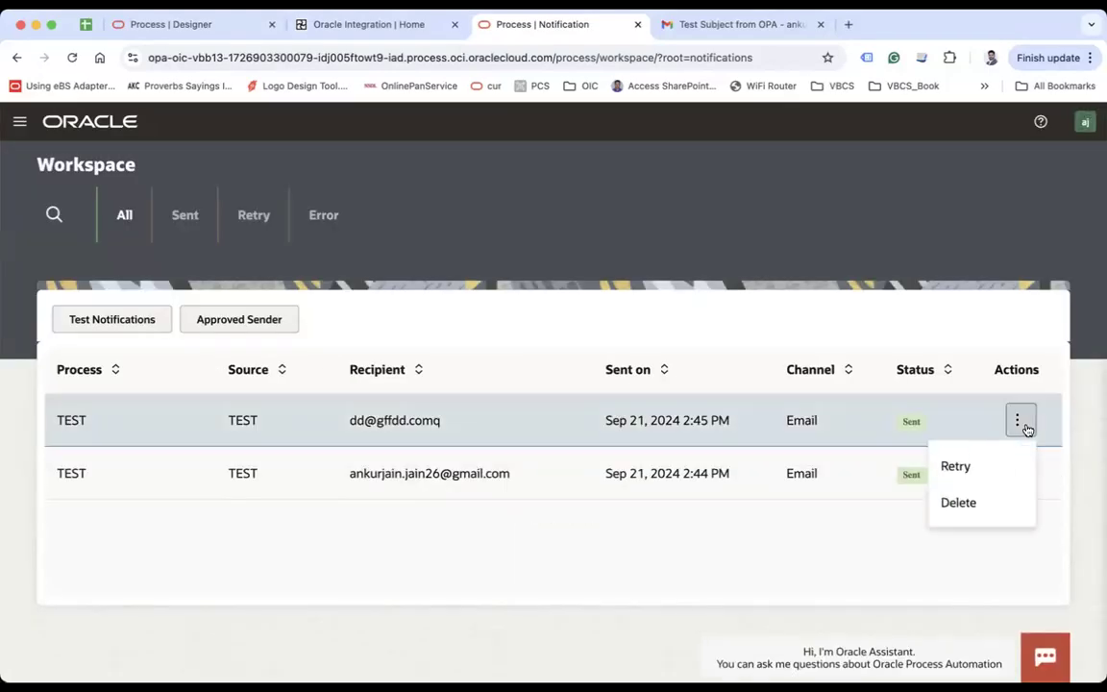
pyautogui.click(254, 217)
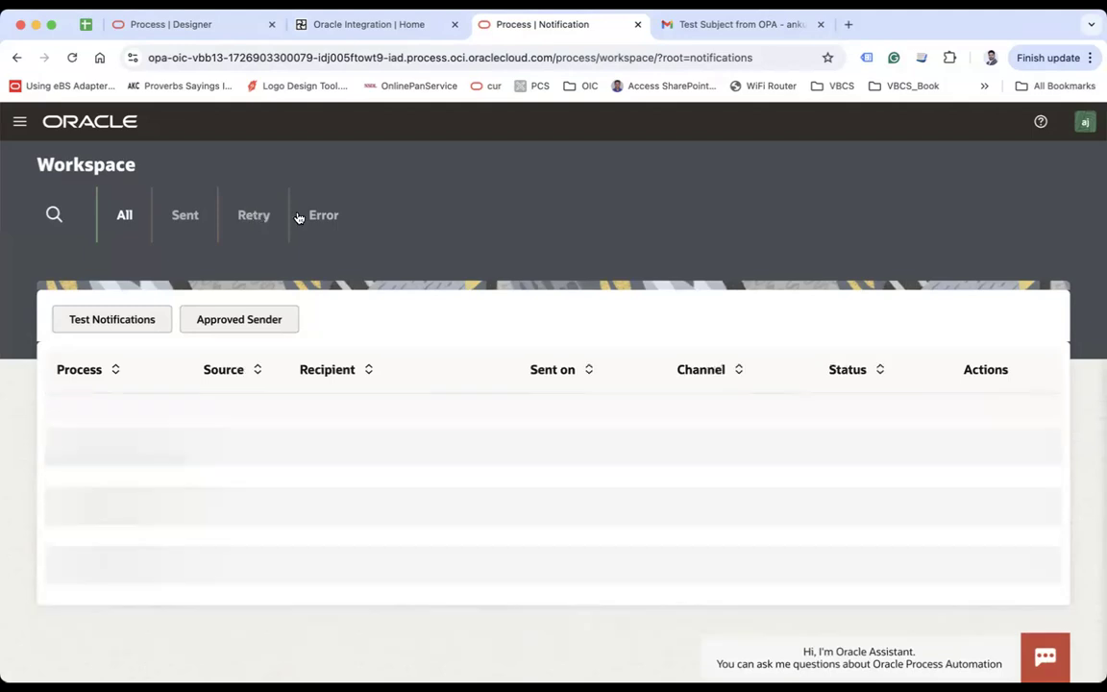
pyautogui.click(322, 216)
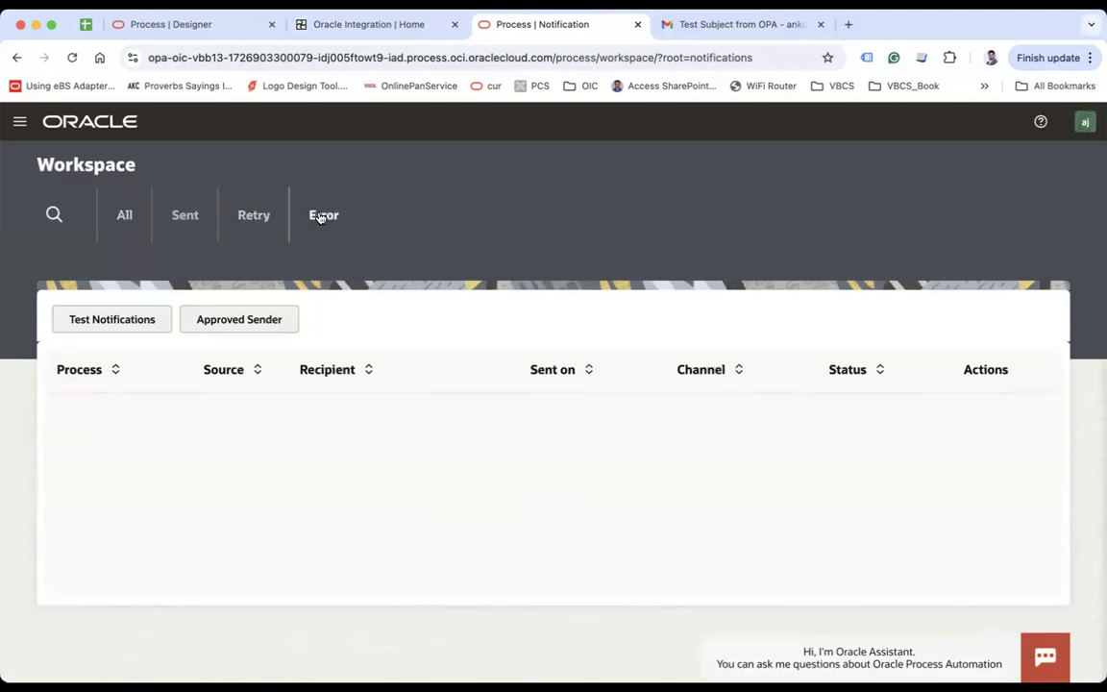
pyautogui.click(243, 233)
pyautogui.click(190, 219)
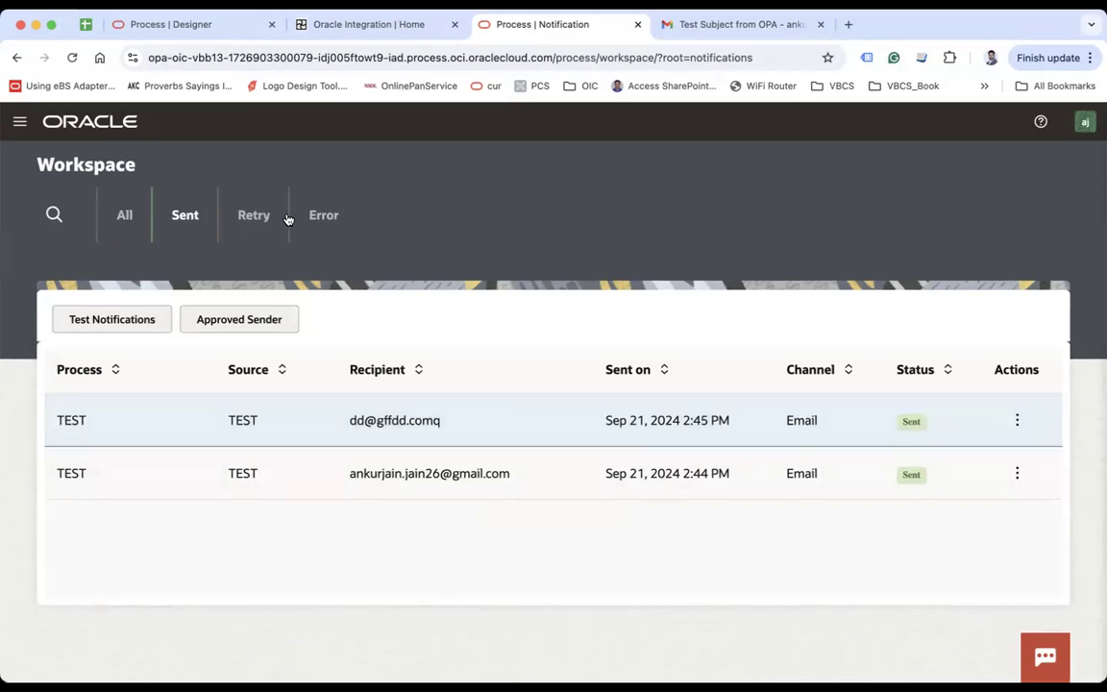
pyautogui.click(256, 215)
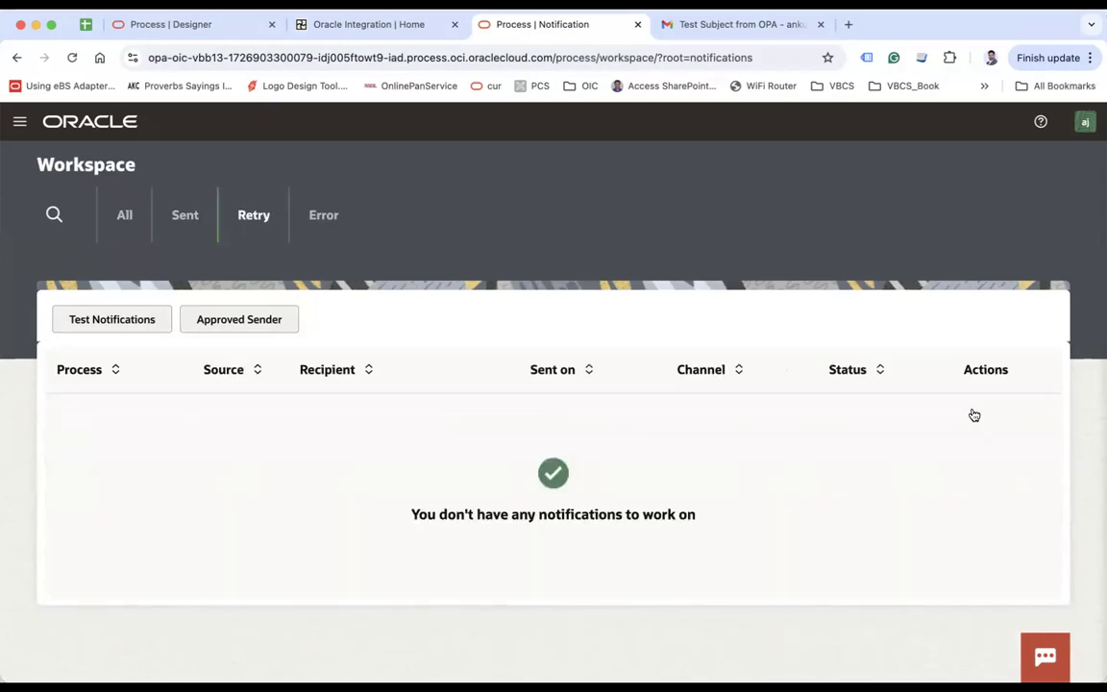
pyautogui.click(142, 230)
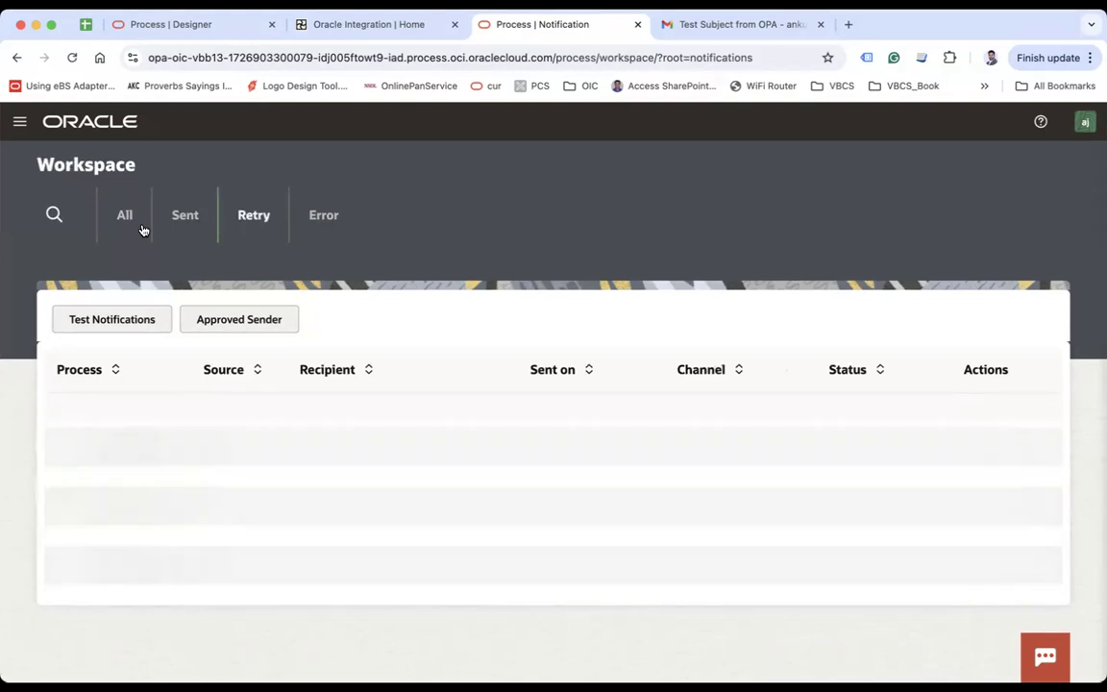